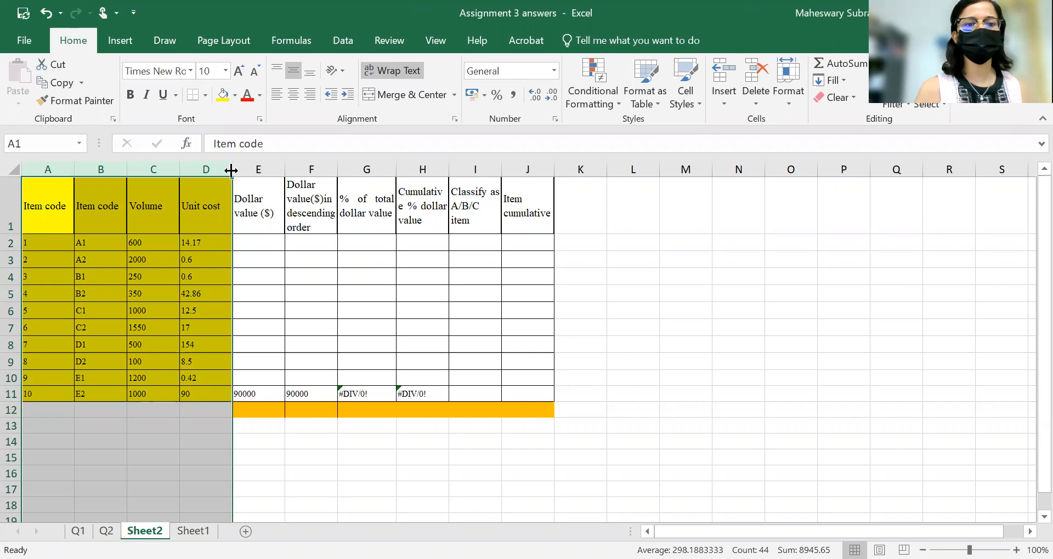
Enter the formula =C2*D2 in E2 to compute the first item's dollar value.
left_click(268, 169)
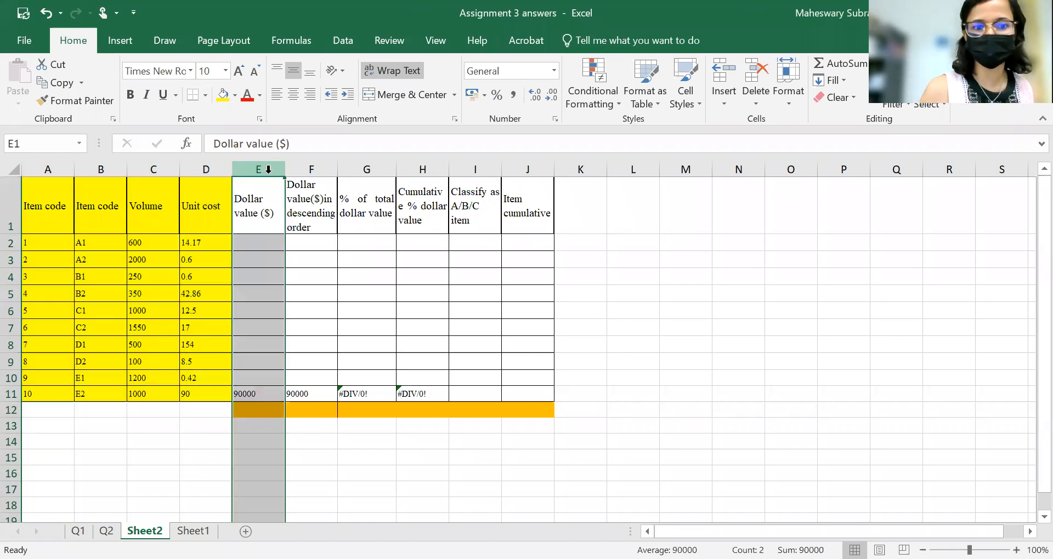
left_click(257, 239)
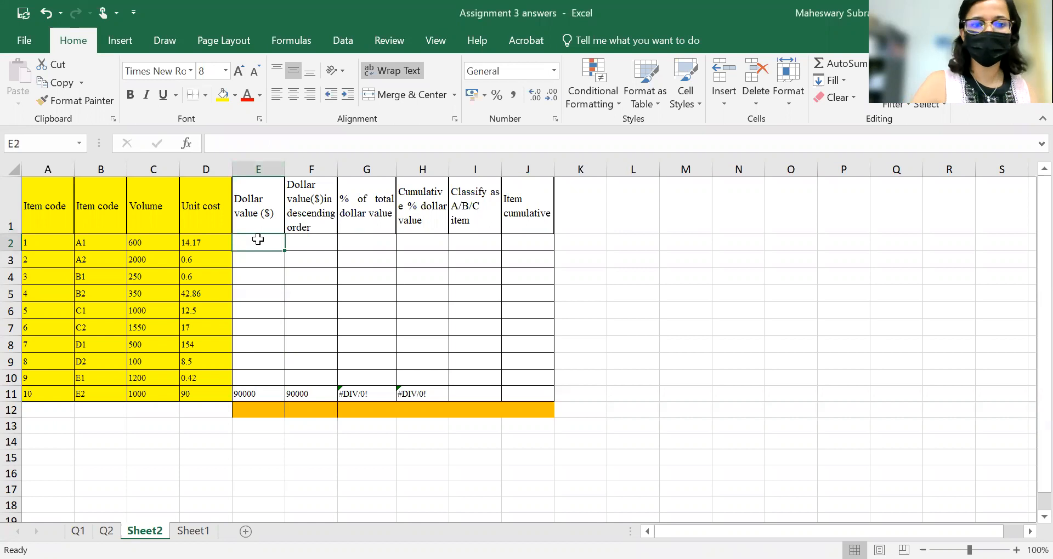
type("=")
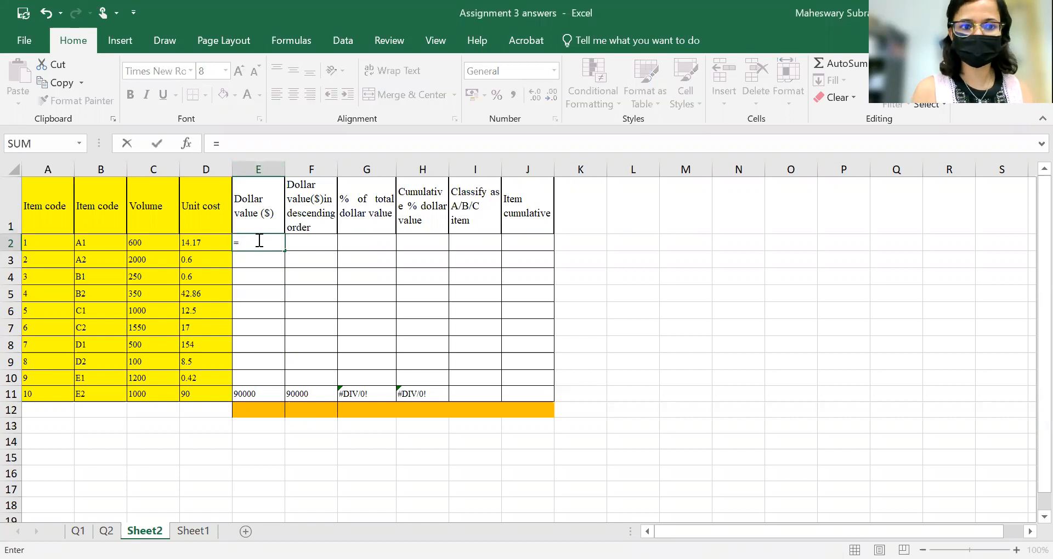
left_click(160, 240)
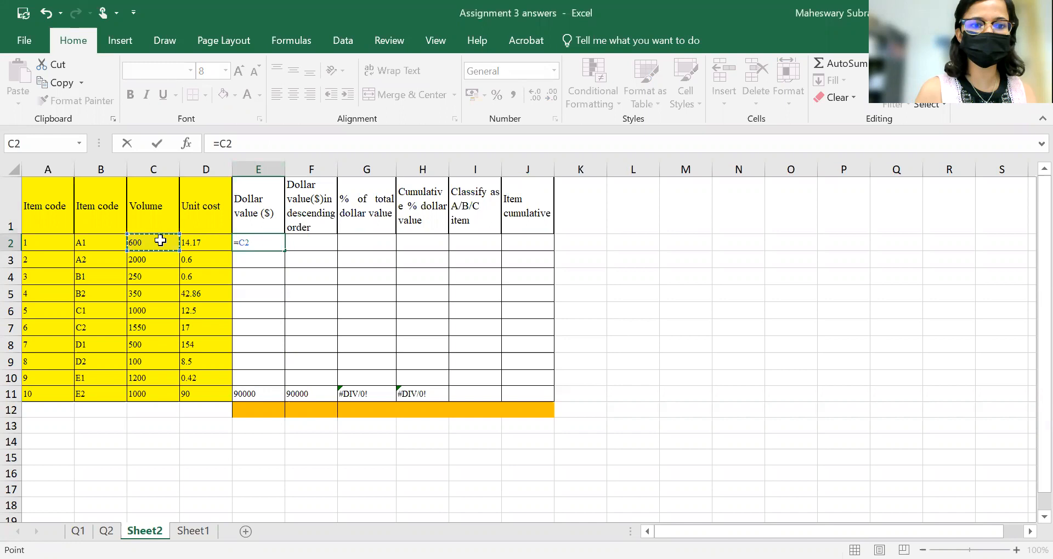
type("*")
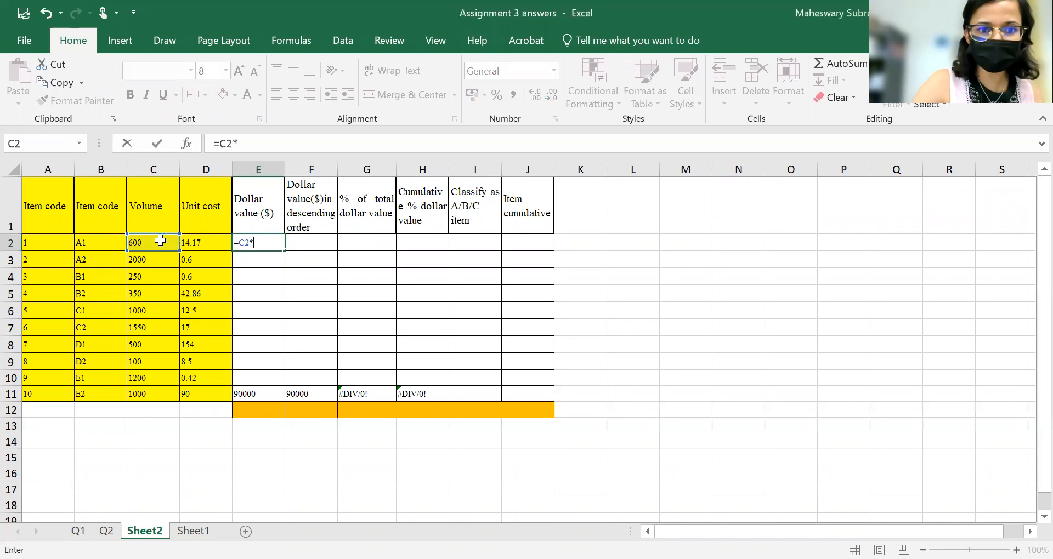
left_click(215, 238)
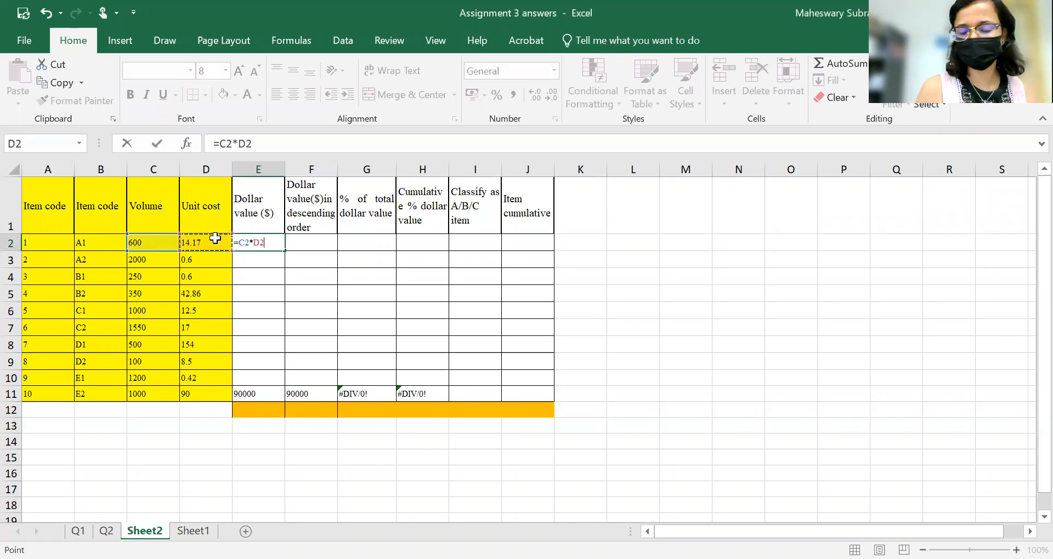
key("Return")
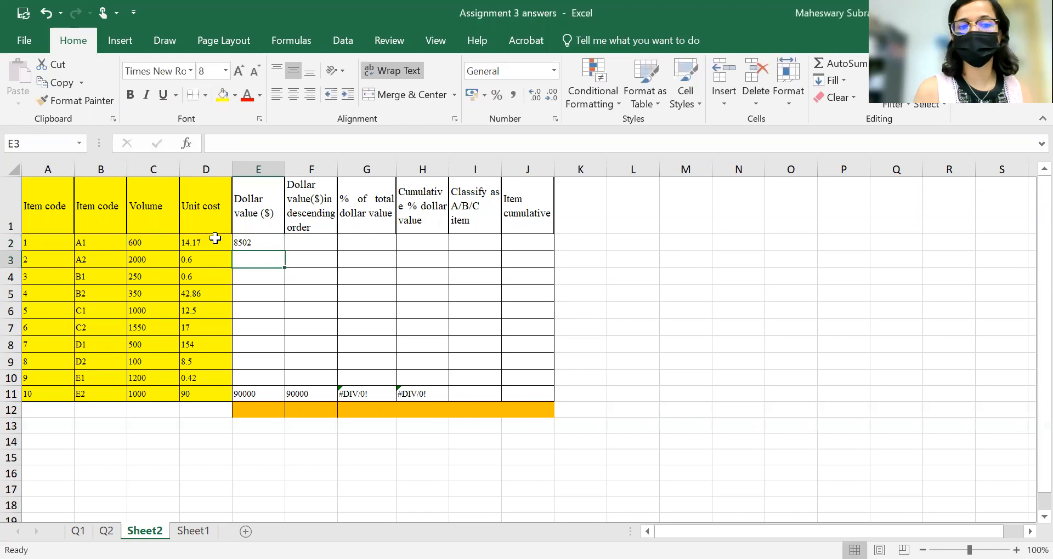
Change E2's formula to =$C2*$D2 and fill it down through E11.
left_click(242, 242)
double_click(242, 241)
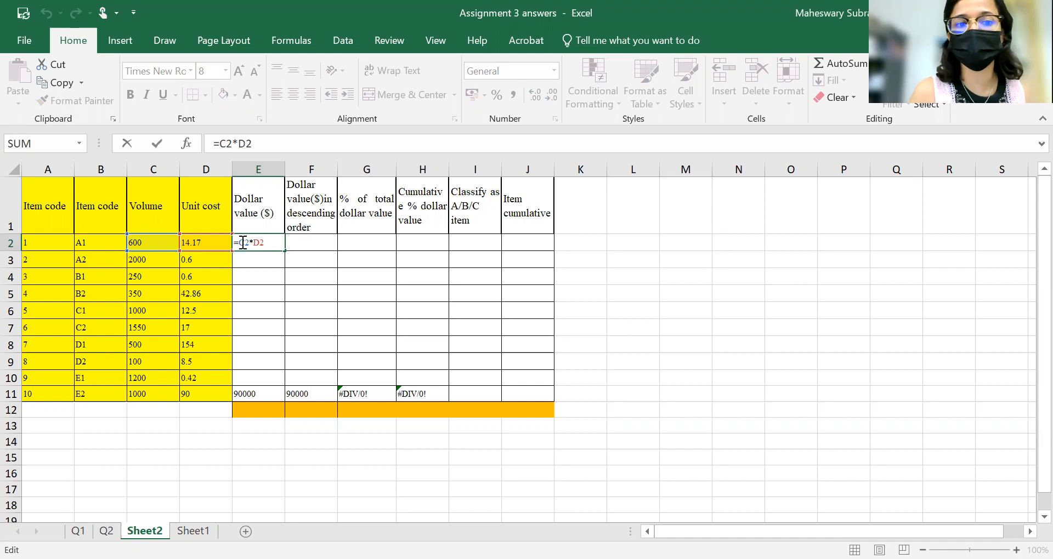
left_click(238, 244)
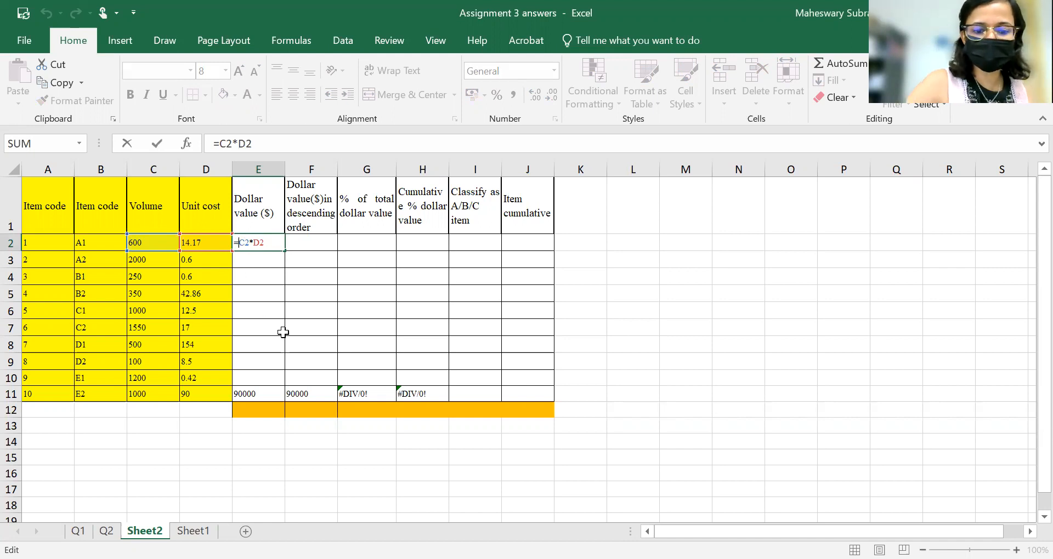
type("$")
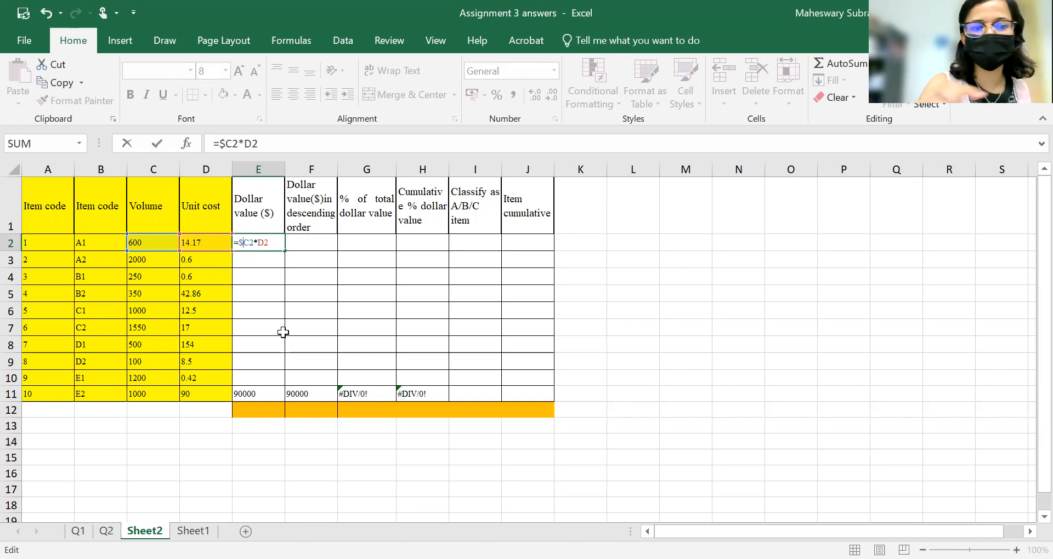
left_click(259, 245)
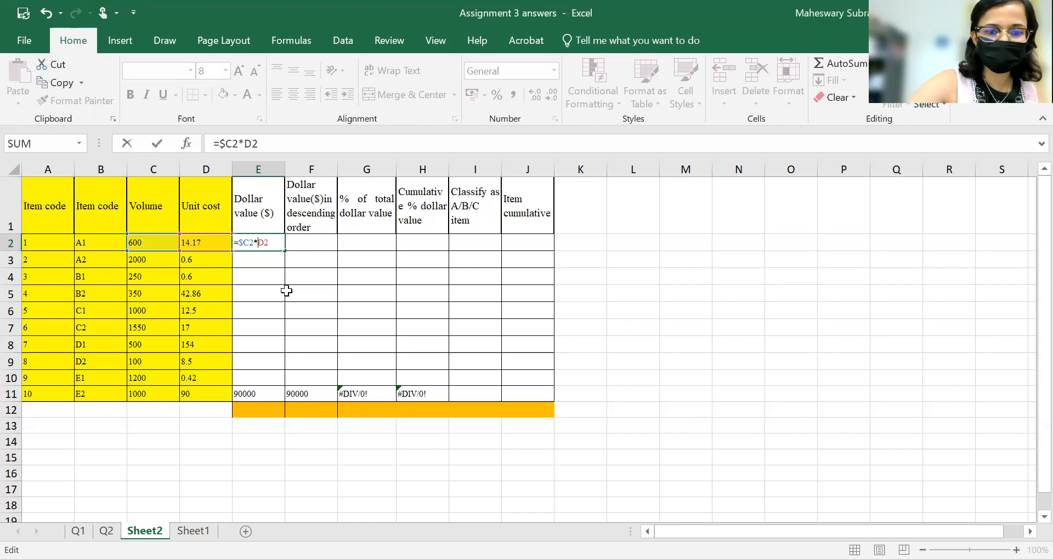
type("$")
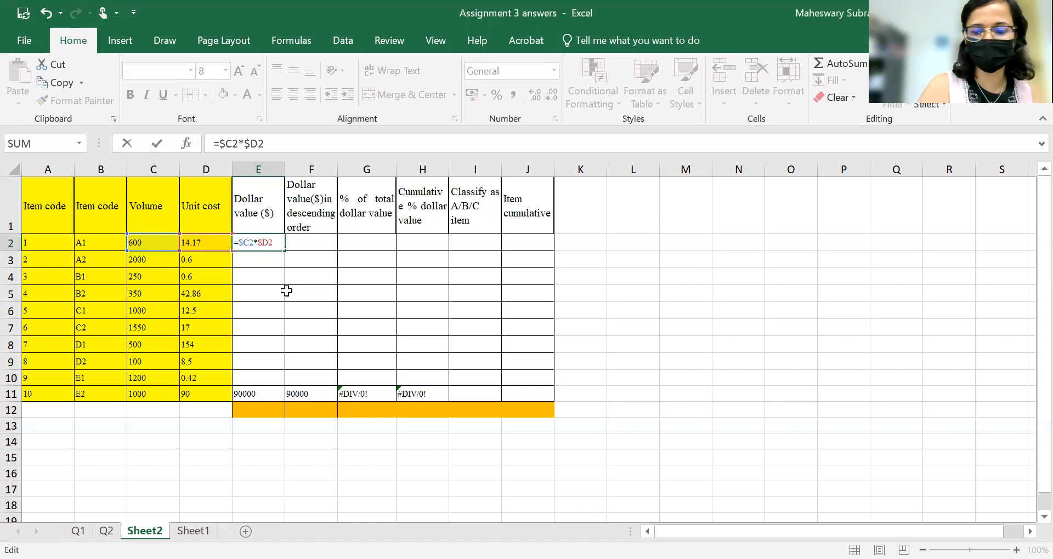
key("Return")
left_click(271, 244)
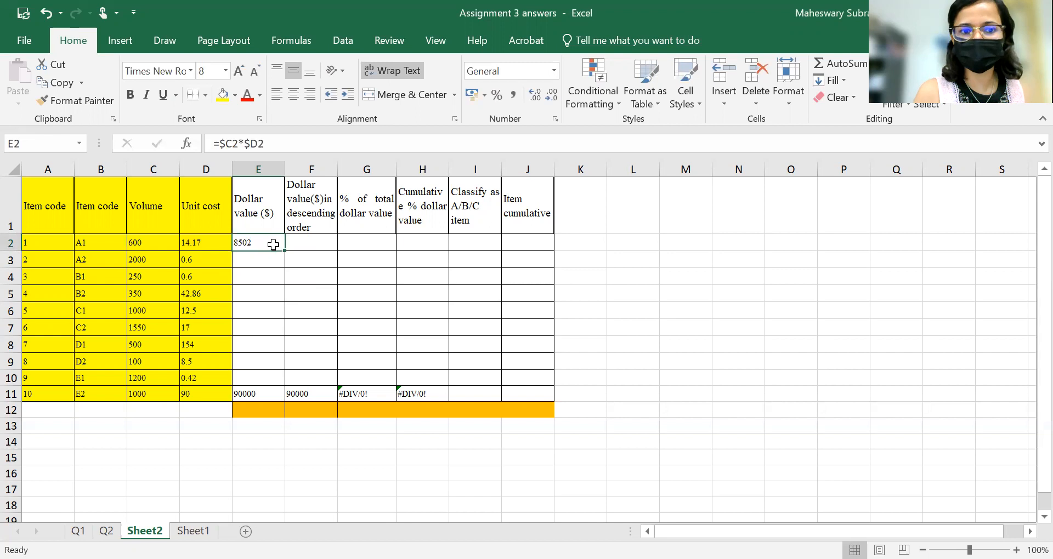
left_click_drag(282, 252, 272, 394)
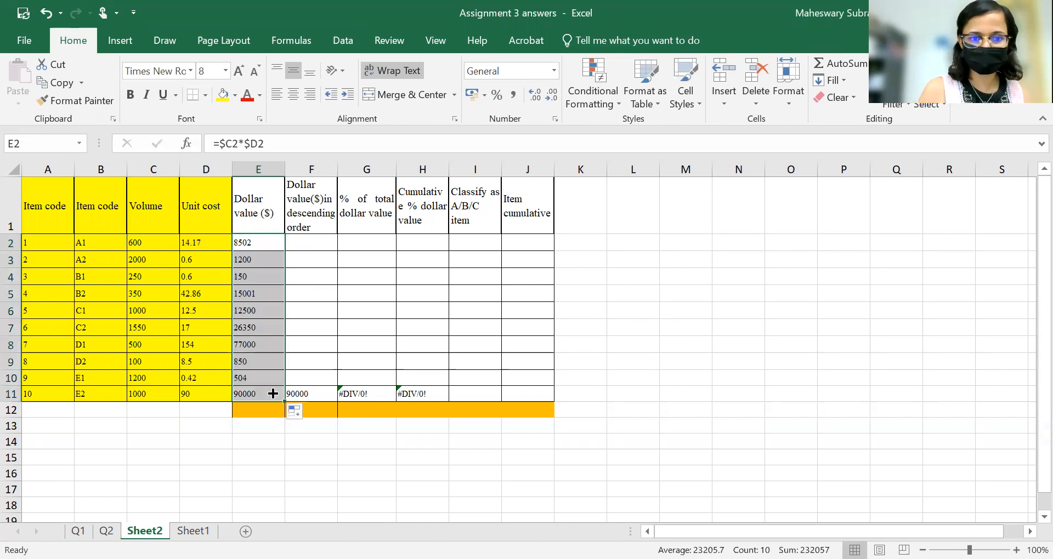
Copy the dollar values E2:E11 into the descending-order column starting at F2.
left_click(265, 242)
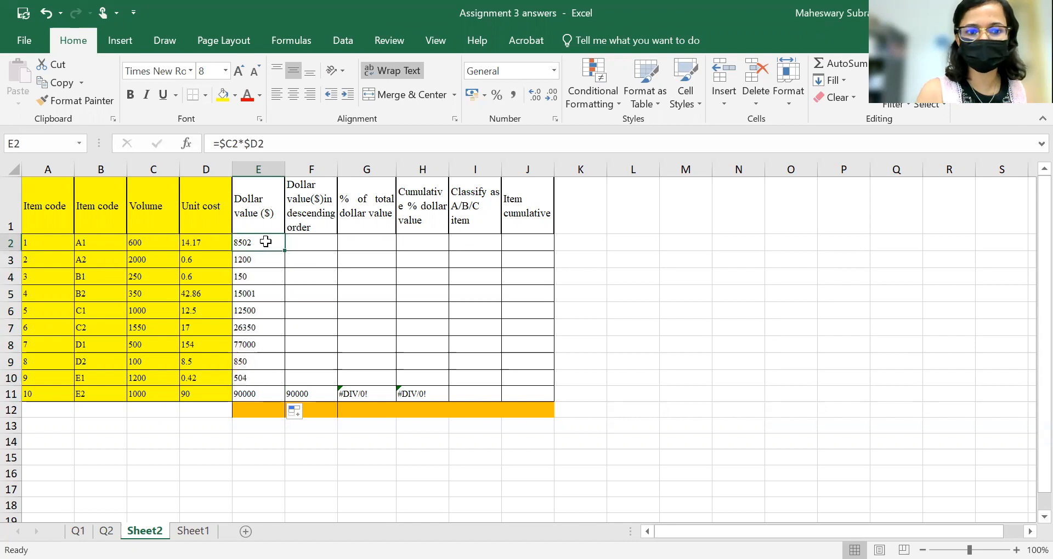
left_click_drag(266, 242, 249, 389)
key("ctrl+c")
left_click(311, 244)
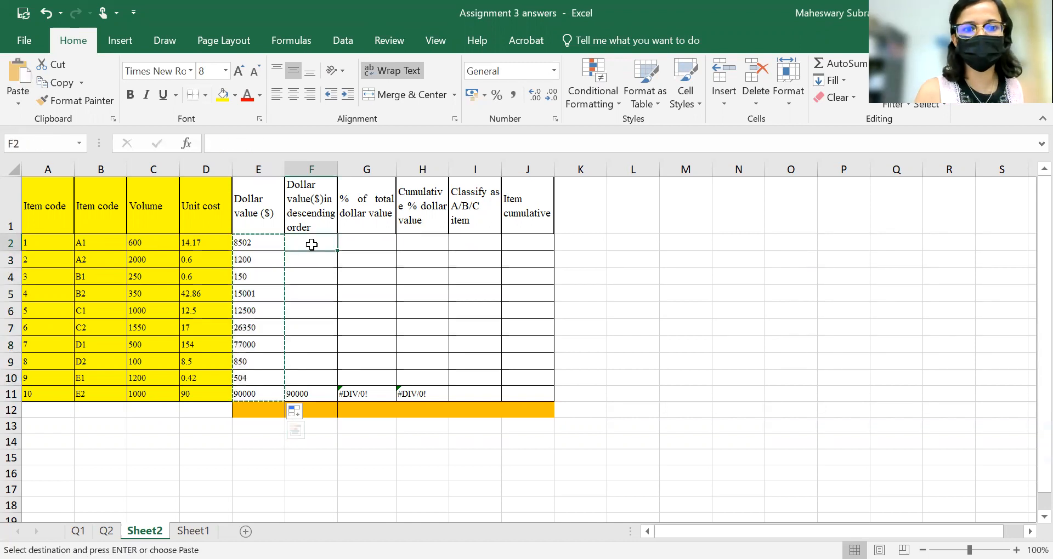
key("ctrl+v")
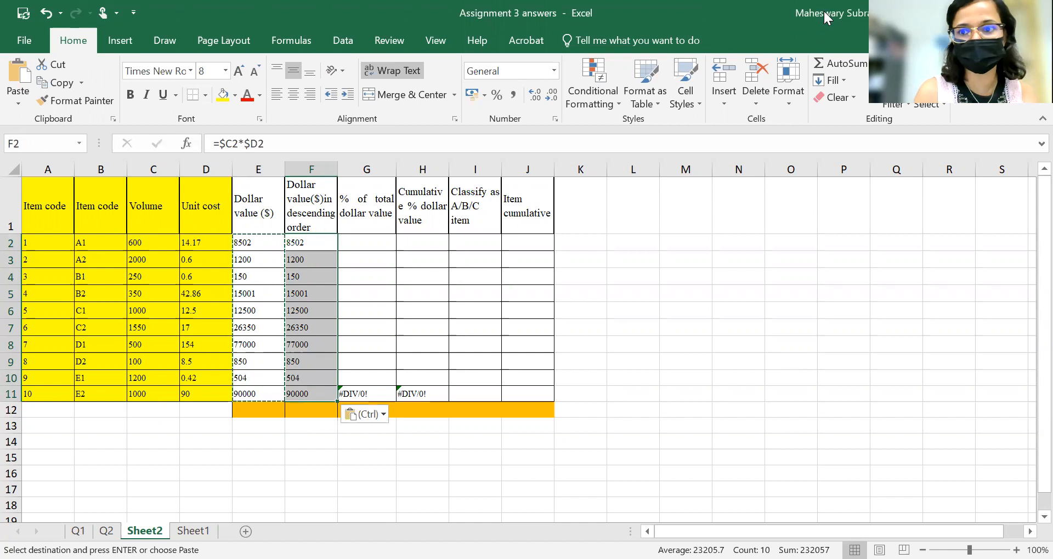
Sort F2:F11 largest to smallest, expanding the selection to the whole table.
left_click(319, 310)
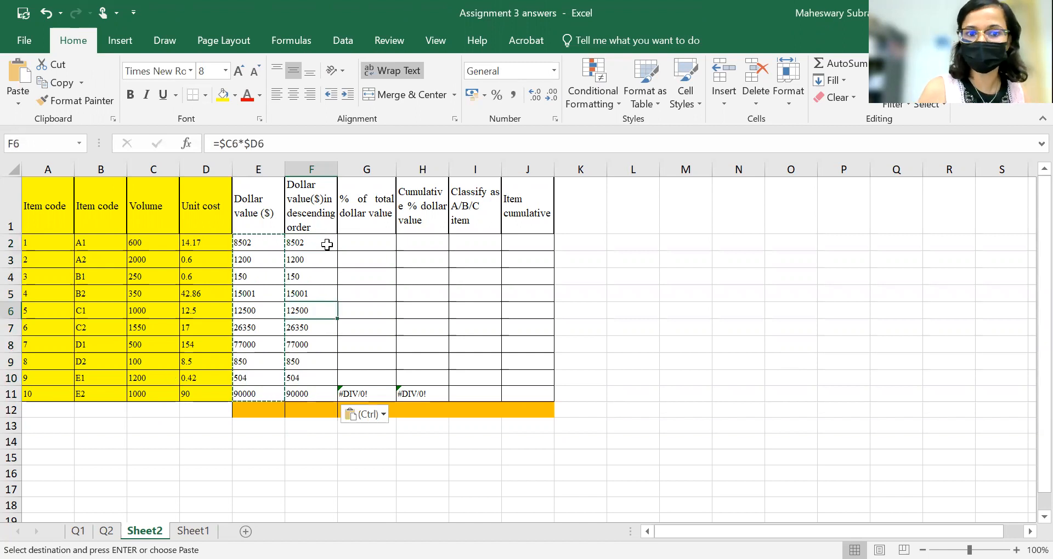
left_click_drag(318, 242, 316, 389)
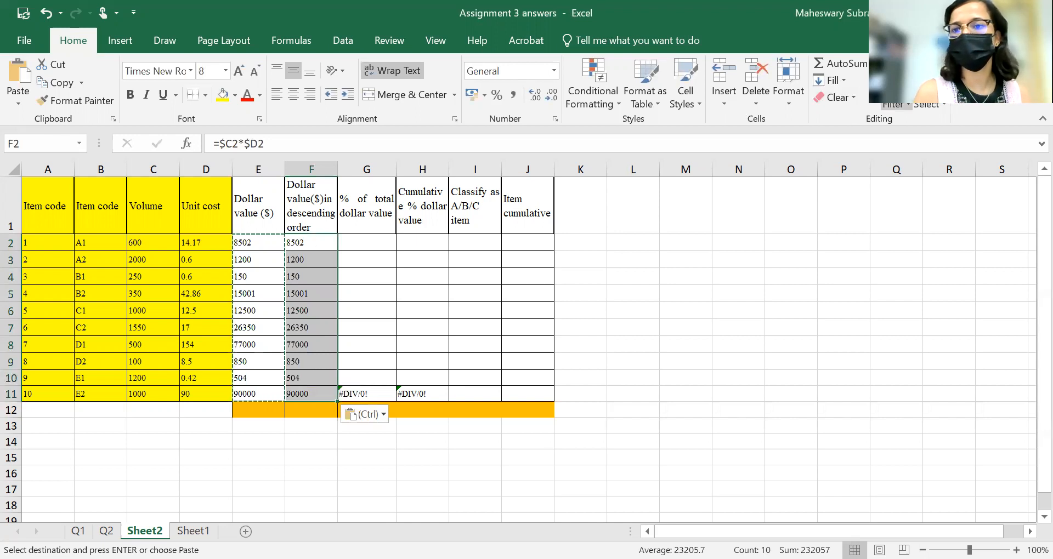
left_click(894, 104)
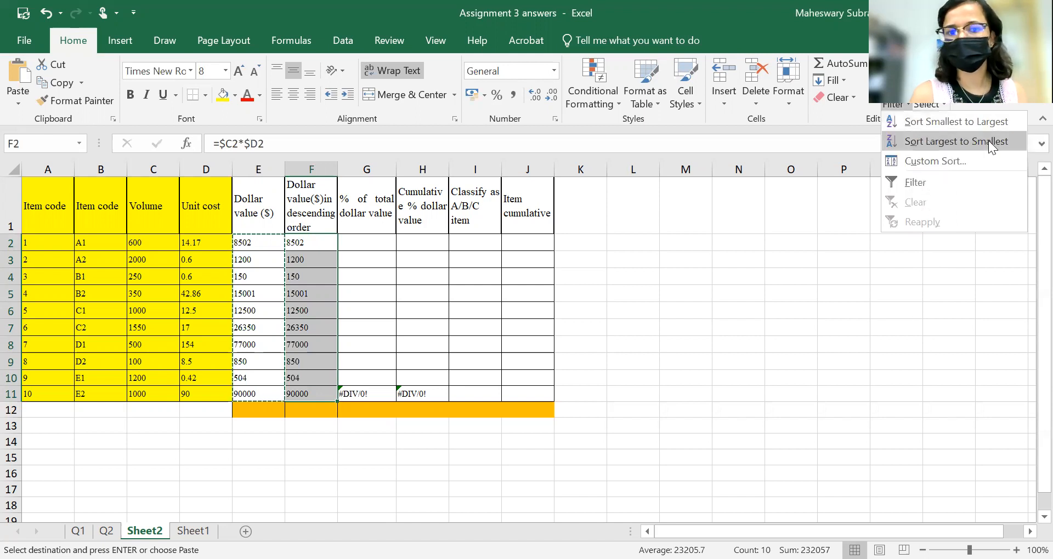
left_click(988, 141)
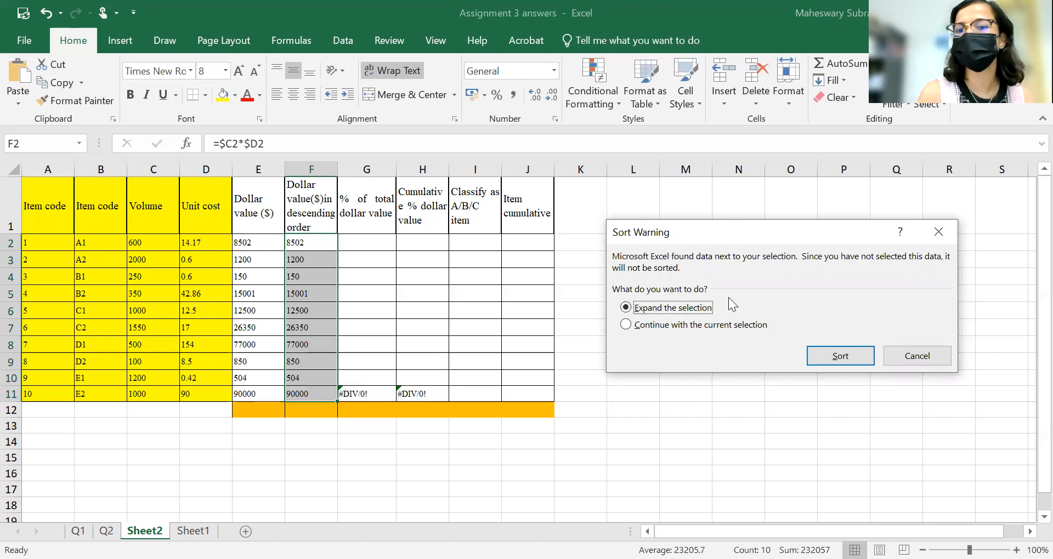
left_click(845, 355)
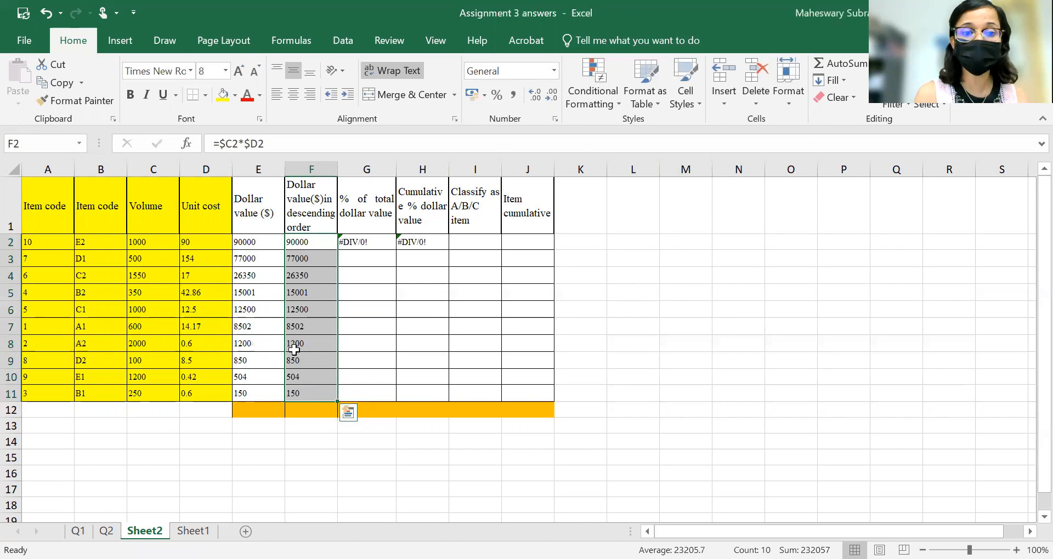
Enter =SUM(E2:E11) in E12 to total the dollar values.
left_click(324, 240)
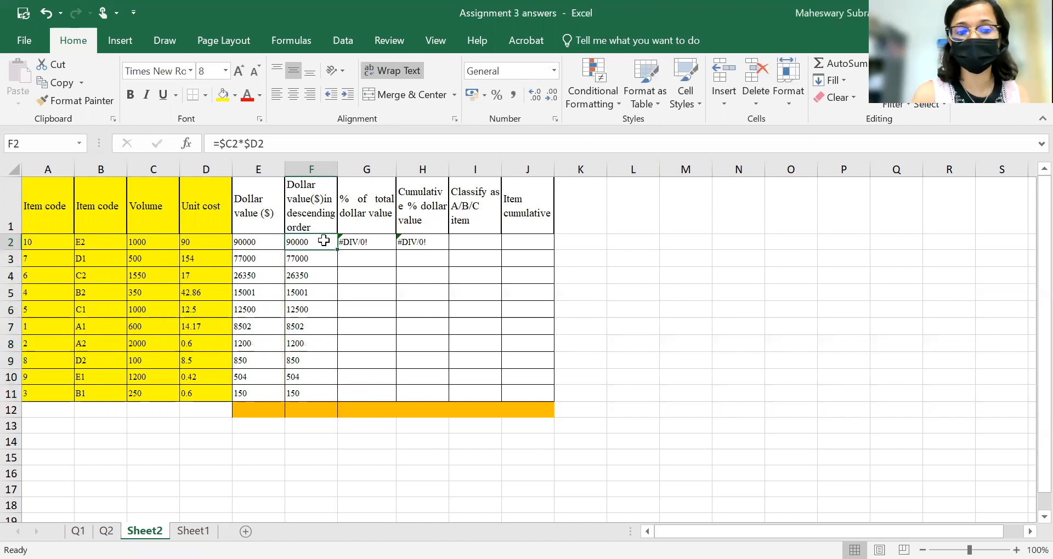
left_click(313, 392)
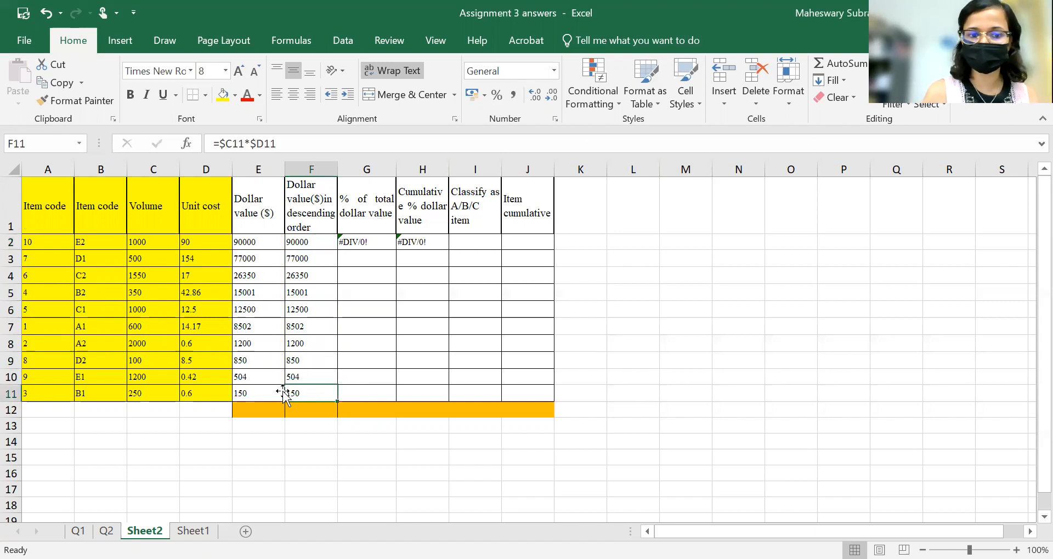
key("Down")
key("Left")
type("=")
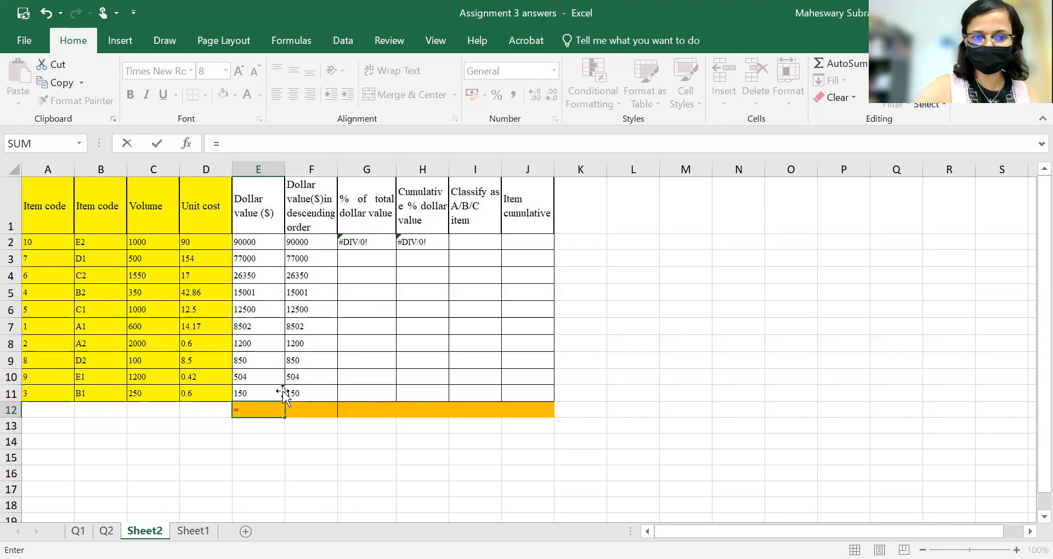
type("sSU")
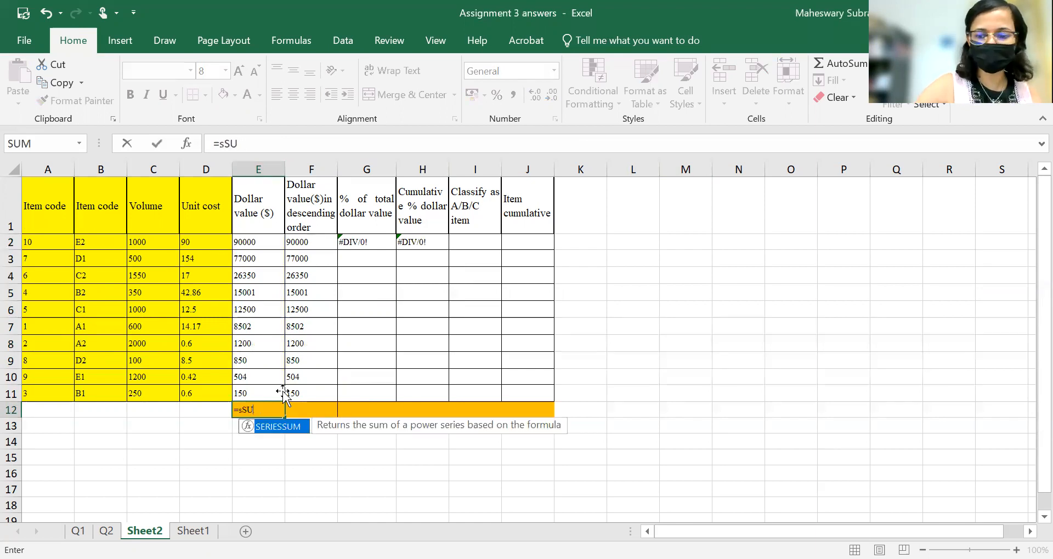
type("M(")
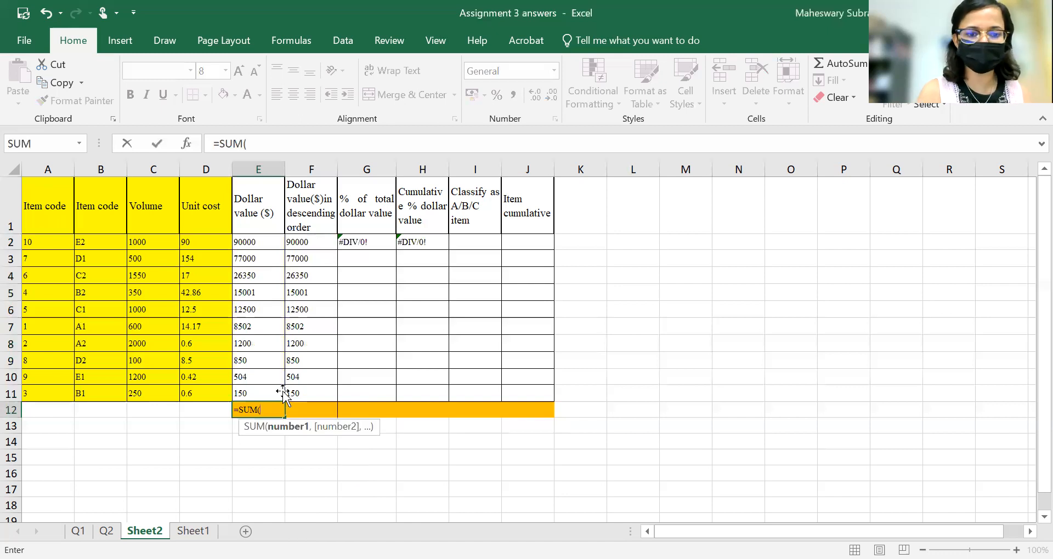
left_click(271, 241)
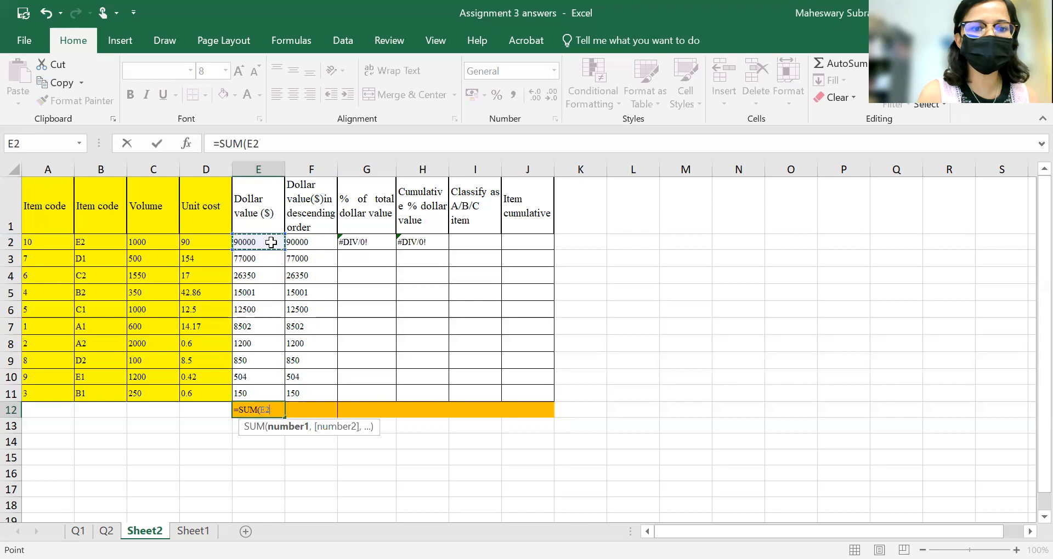
left_click_drag(271, 242, 262, 389)
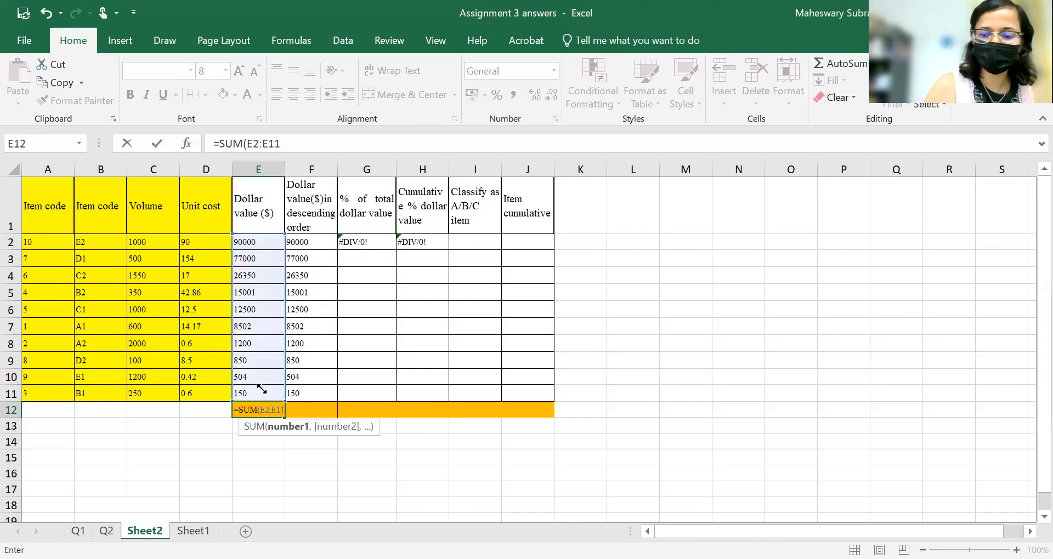
key("Return")
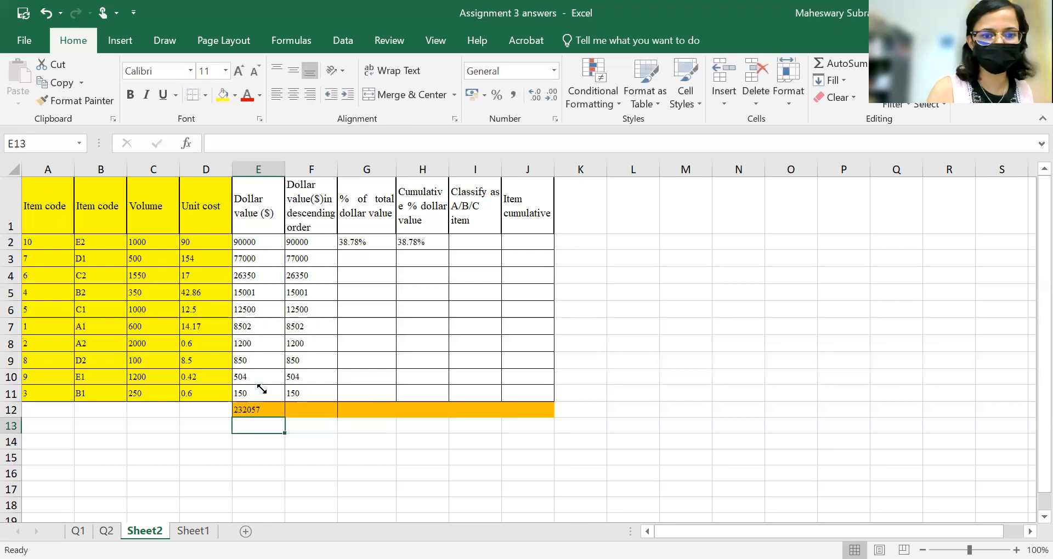
Enter =SUM(F2:F11) in F12 to total the descending dollar values.
key("Up")
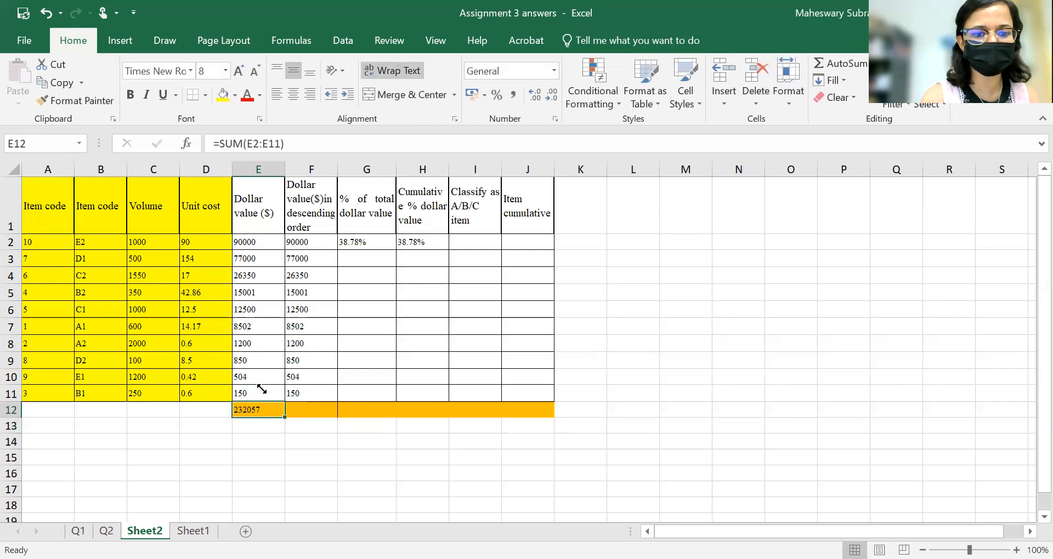
key("Right")
type("=")
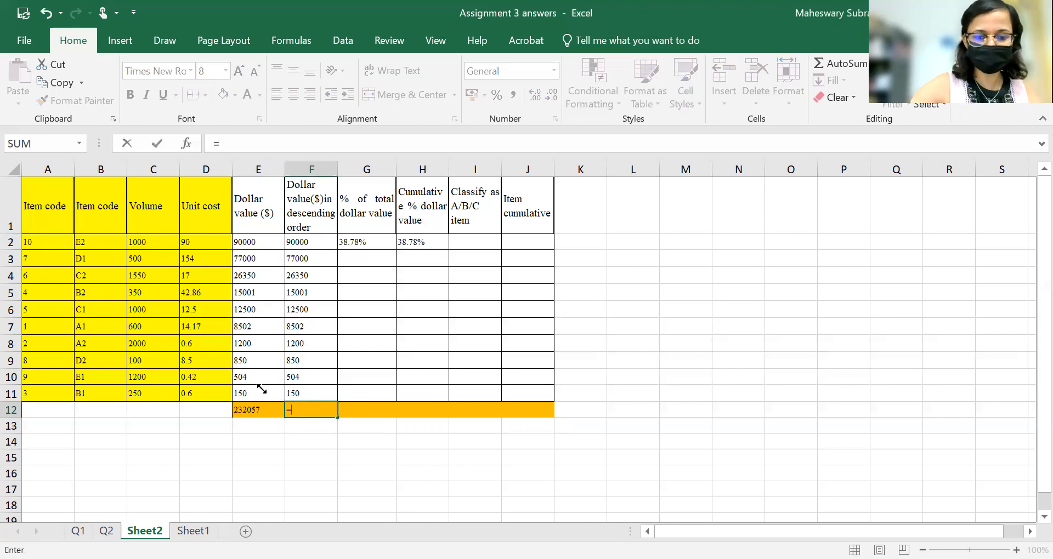
type("SUM(")
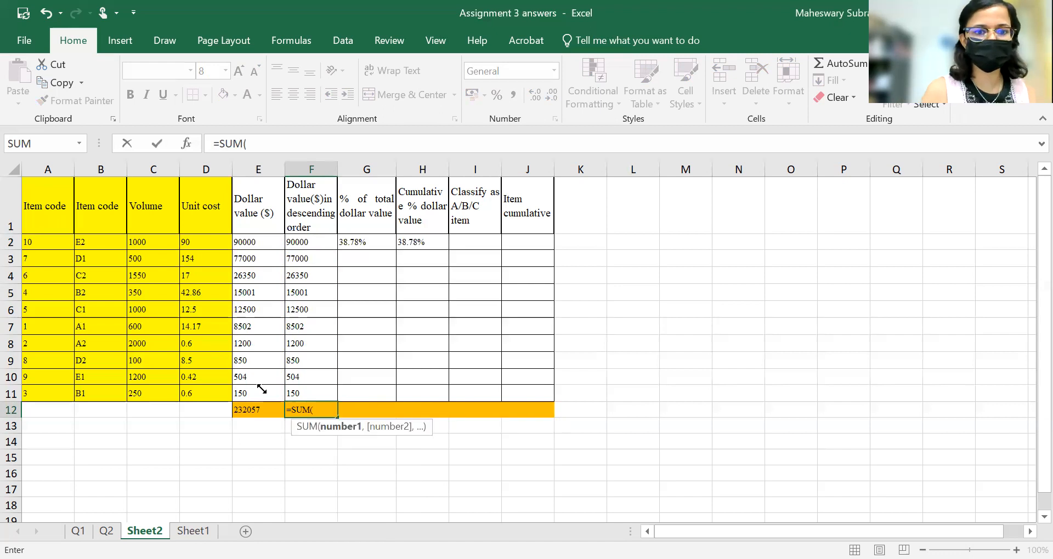
left_click(323, 243)
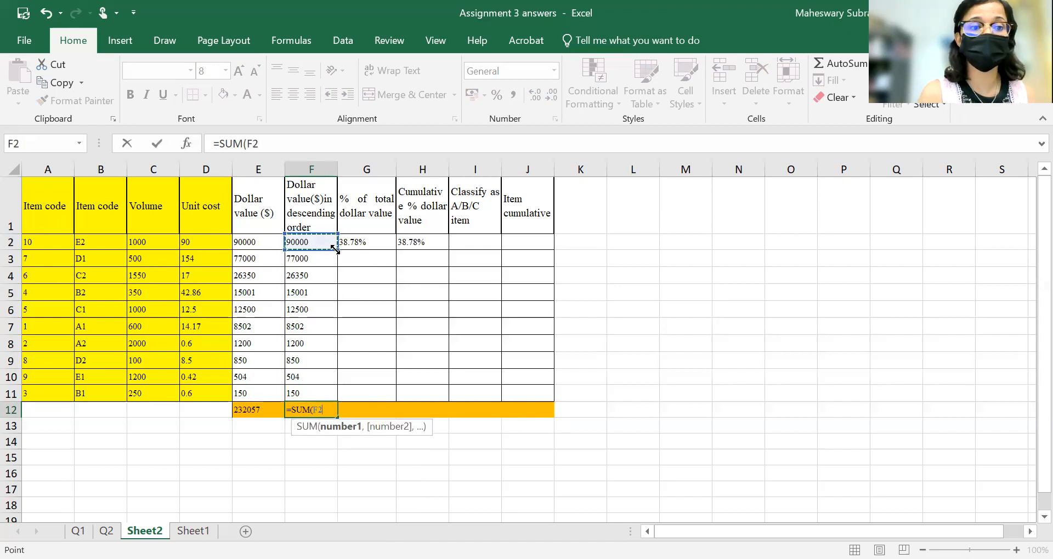
left_click_drag(334, 249, 319, 392)
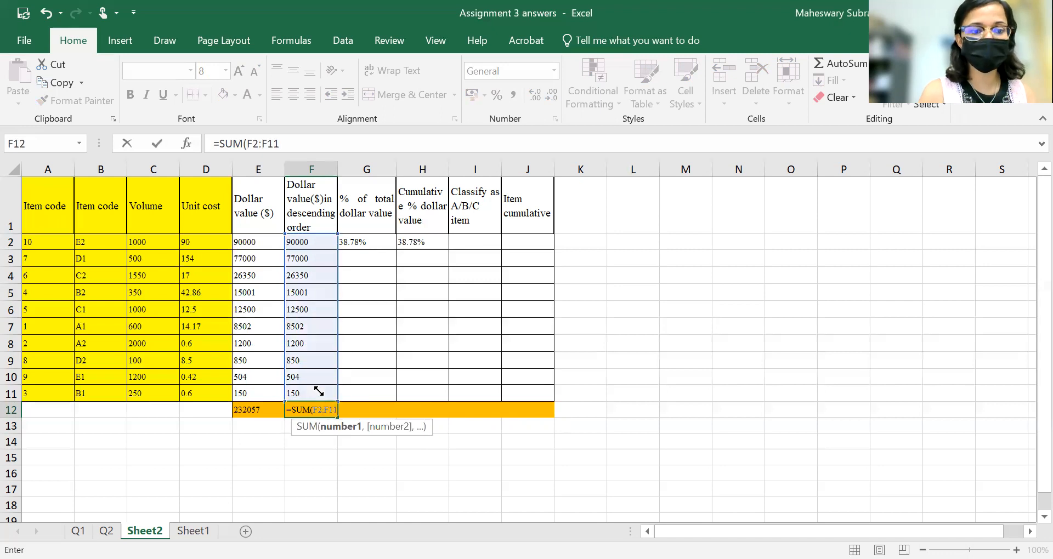
type(")")
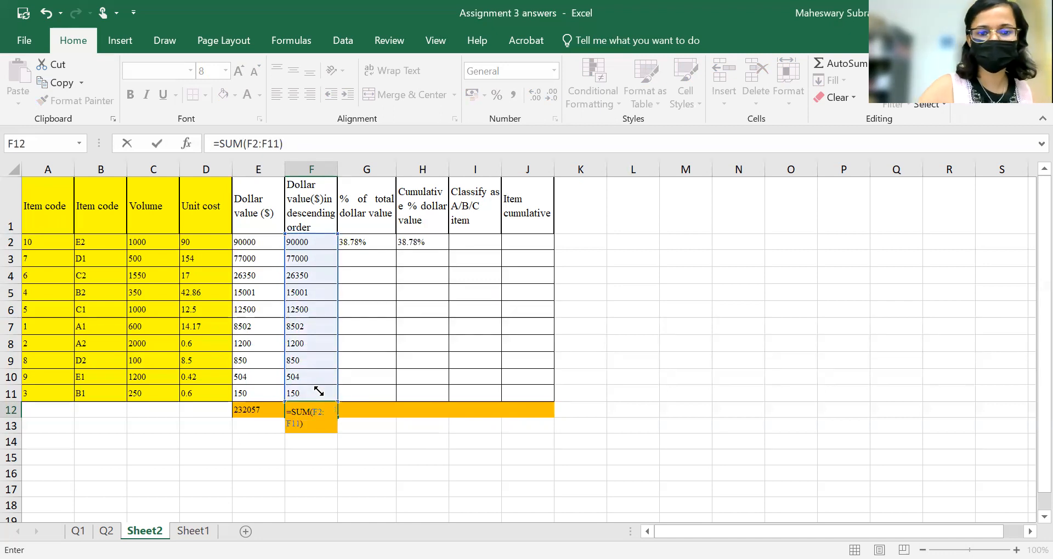
key("Return")
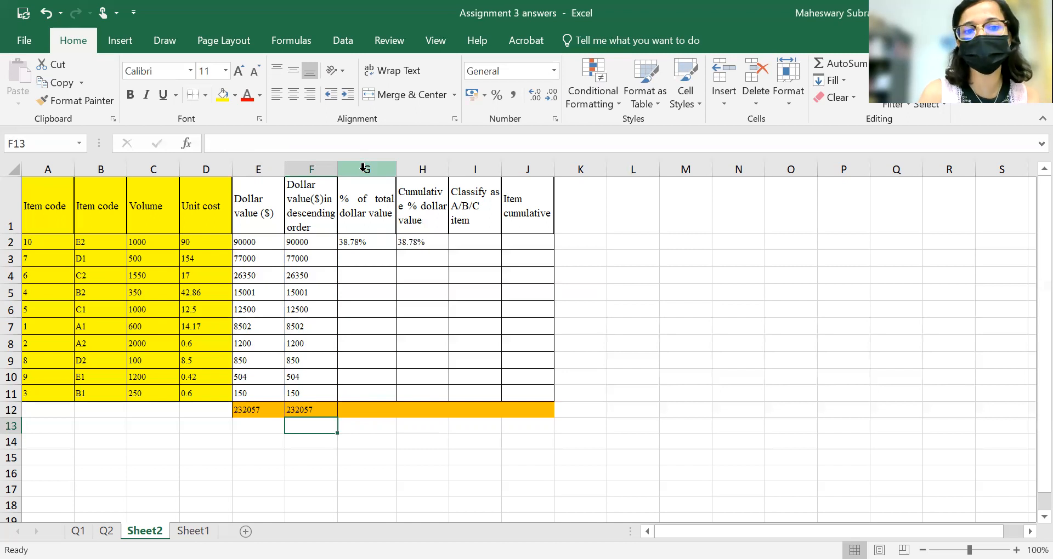
Re-enter G2's formula as =F2/$E$12 and fill it down through G11.
left_click(372, 241)
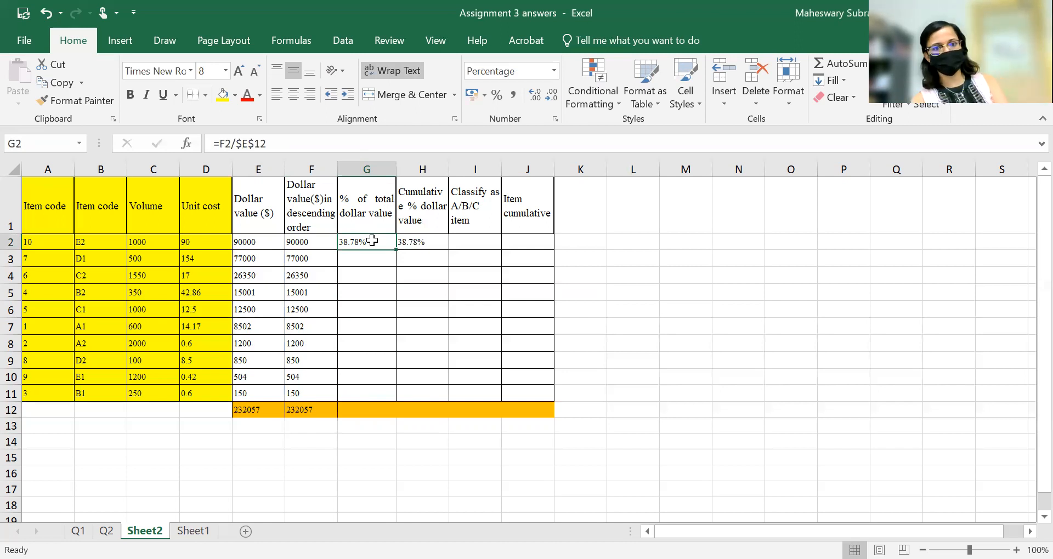
double_click(372, 241)
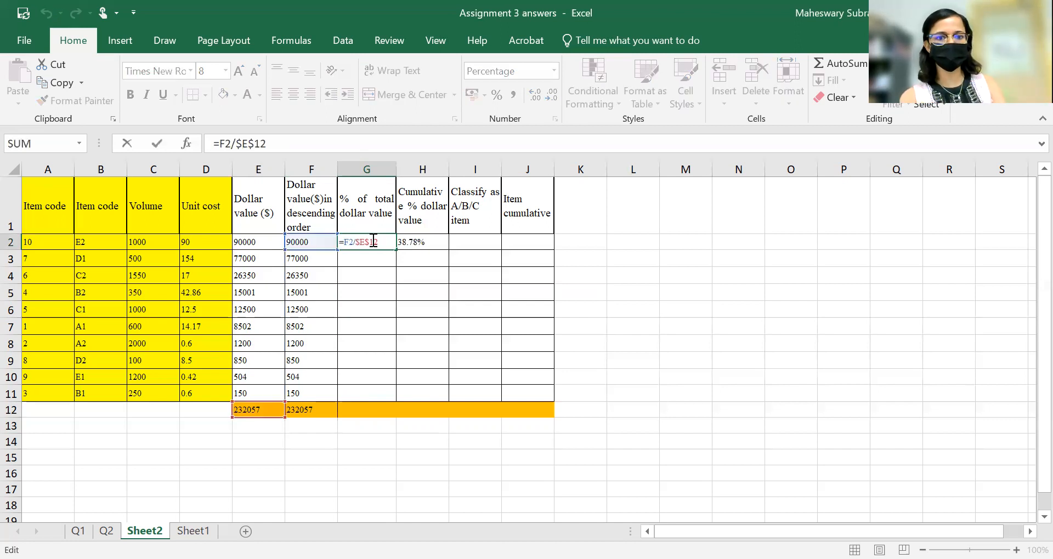
left_click(236, 144)
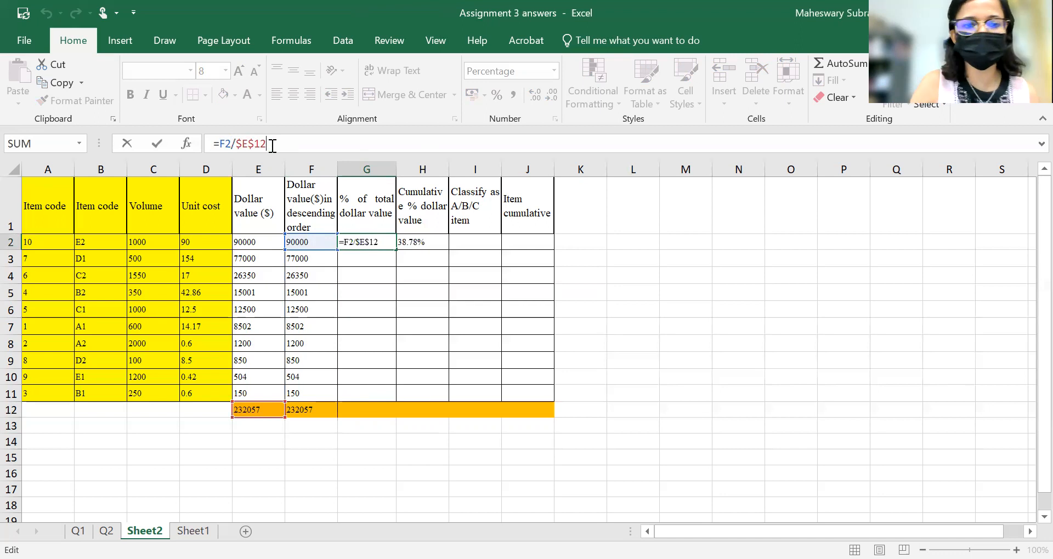
key("BackSpace")
key("BackSpace")
key("BackSpace")
key("BackSpace")
key("BackSpace")
key("BackSpace")
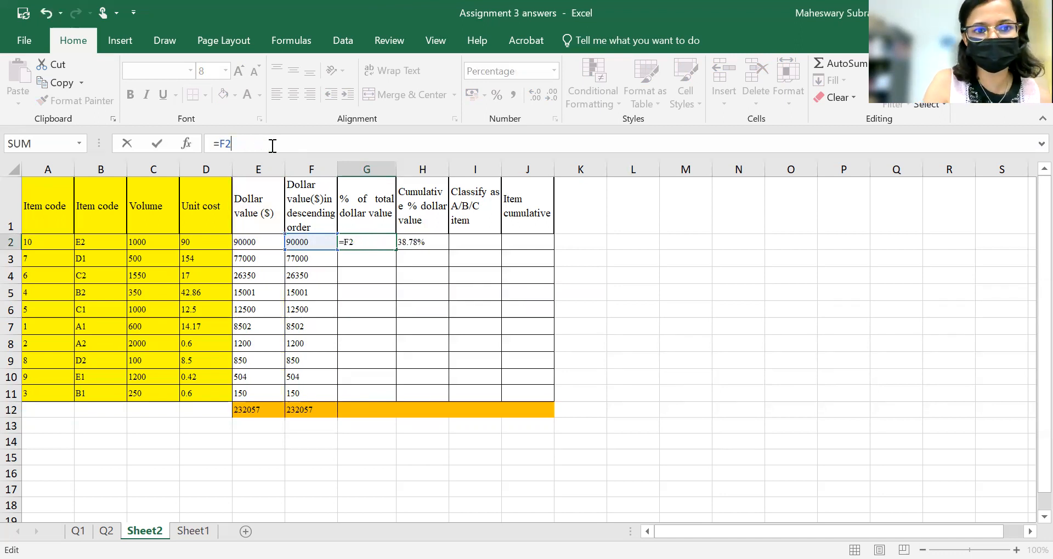
key("BackSpace")
key("BackSpace")
key("BackSpace")
type("=")
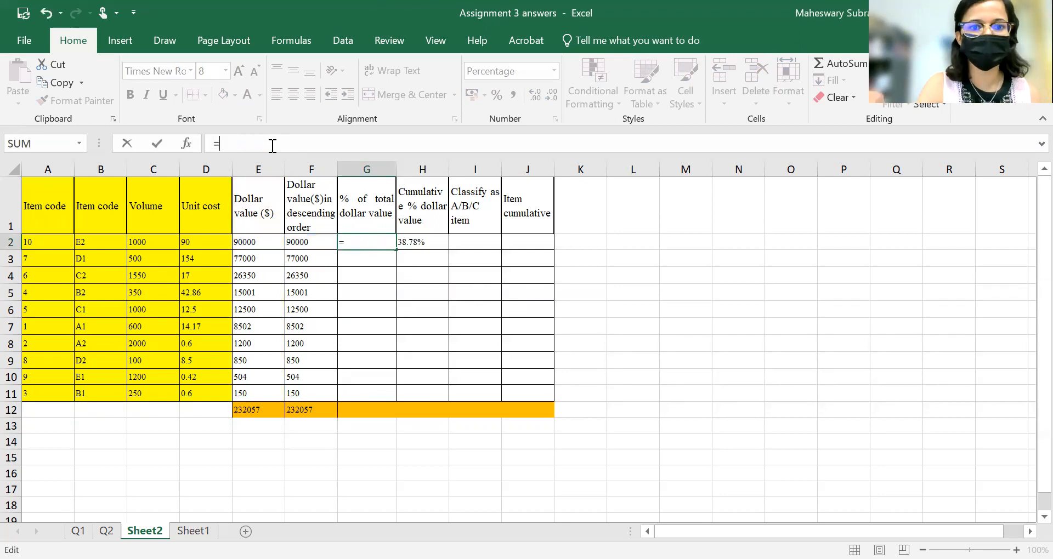
left_click(314, 243)
type("/")
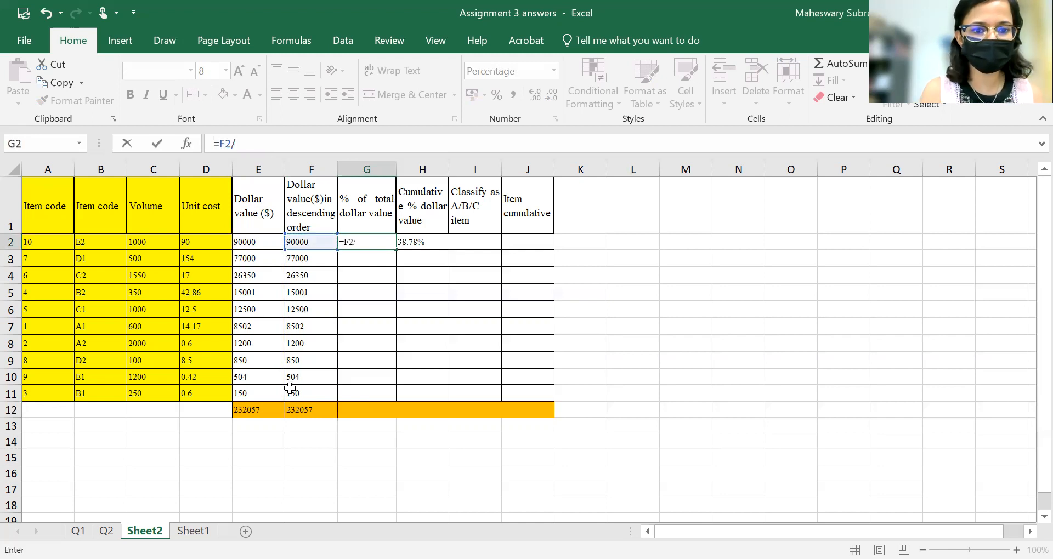
left_click(275, 409)
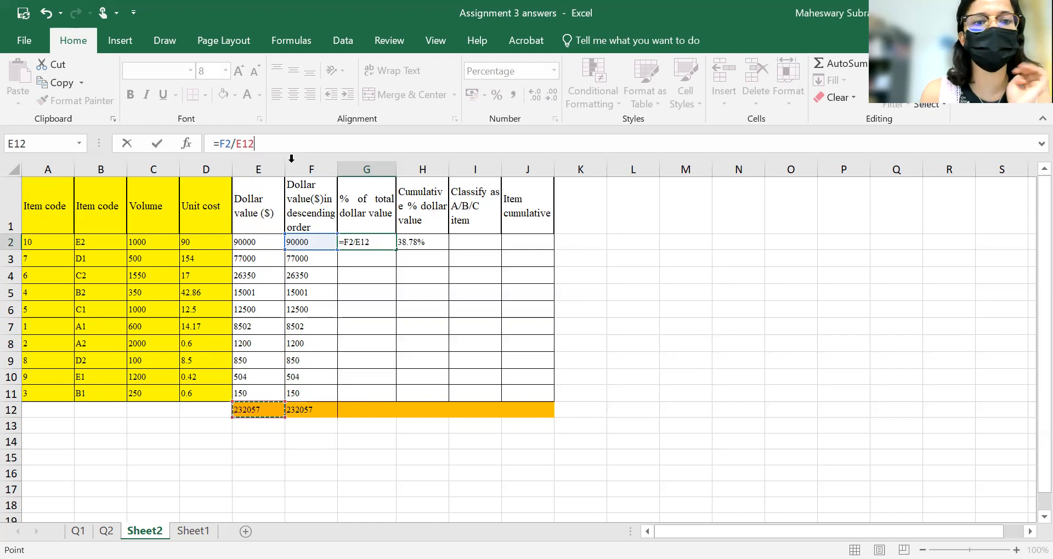
left_click(239, 144)
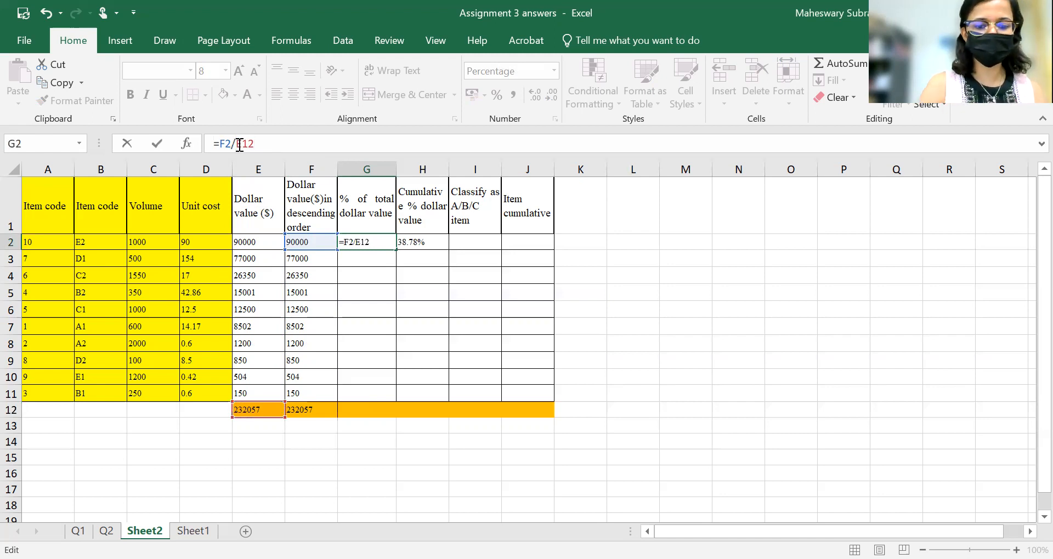
type("$E")
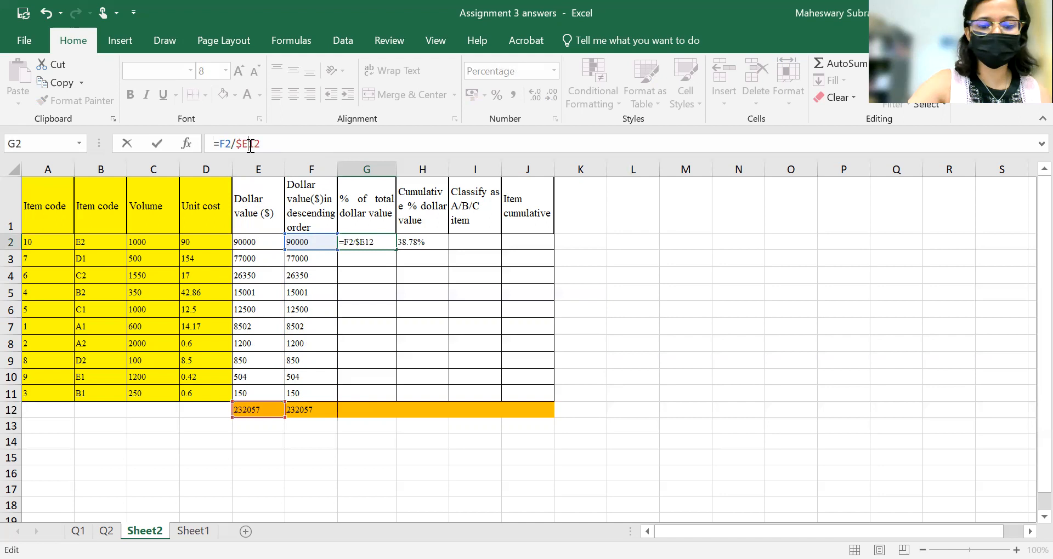
type("$")
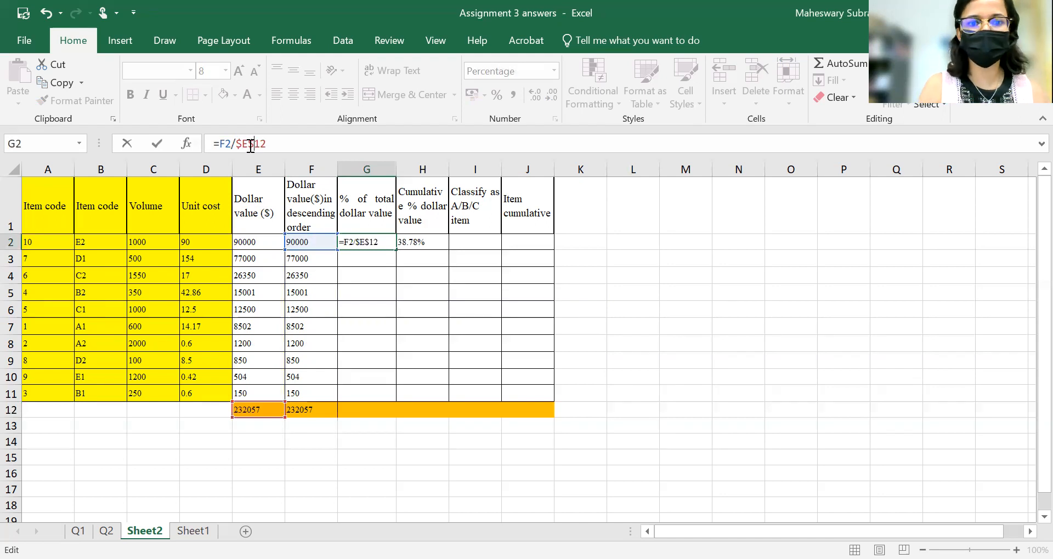
key("Return")
left_click(381, 241)
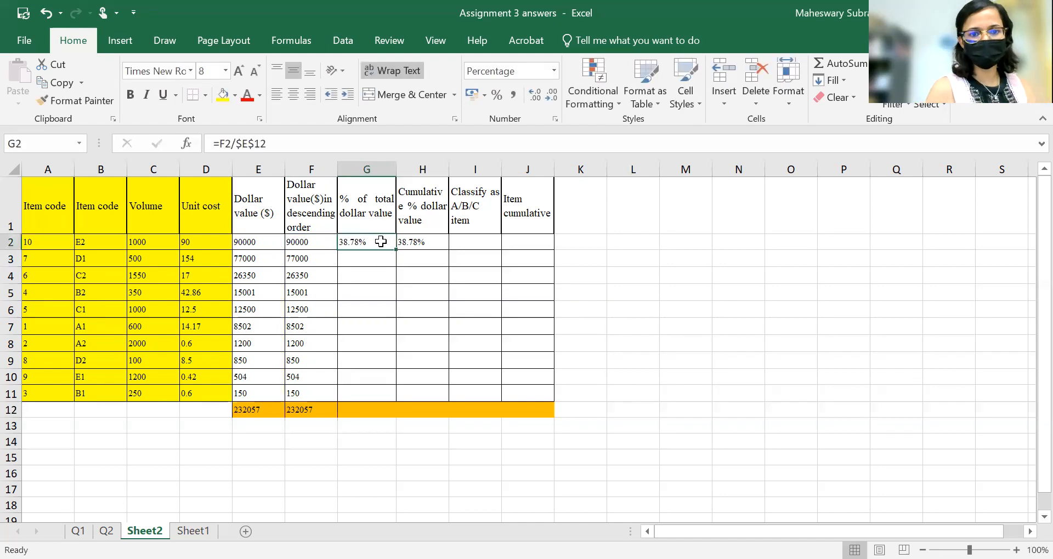
left_click_drag(395, 247, 388, 394)
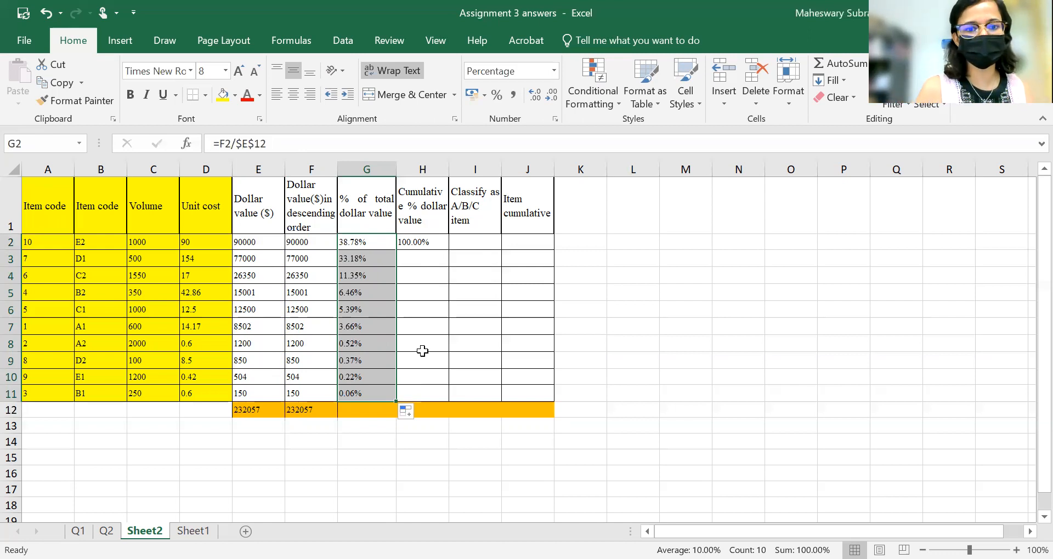
Rewrite H2's cumulative formula as =SUM(G2:$G$2) and fill it down through H11.
left_click(430, 243)
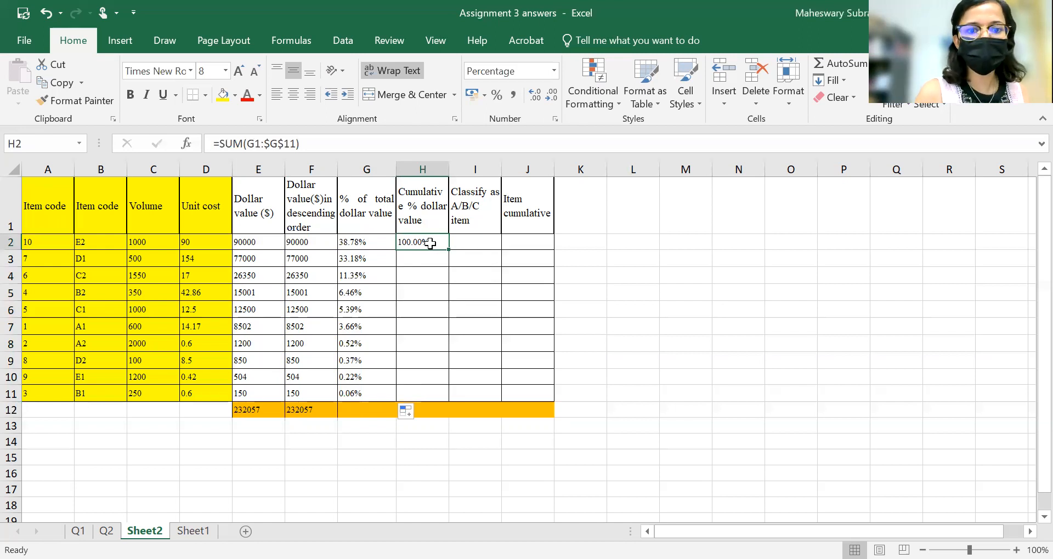
left_click(313, 144)
key("BackSpace")
key("BackSpace")
key("BackSpace")
key("BackSpace")
key("BackSpace")
key("BackSpace")
key("BackSpace")
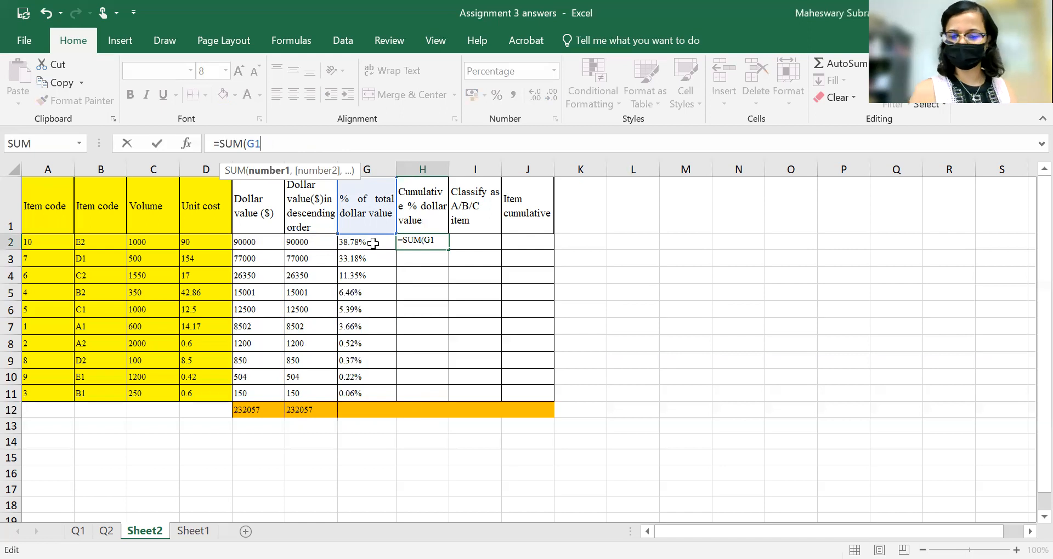
type(";")
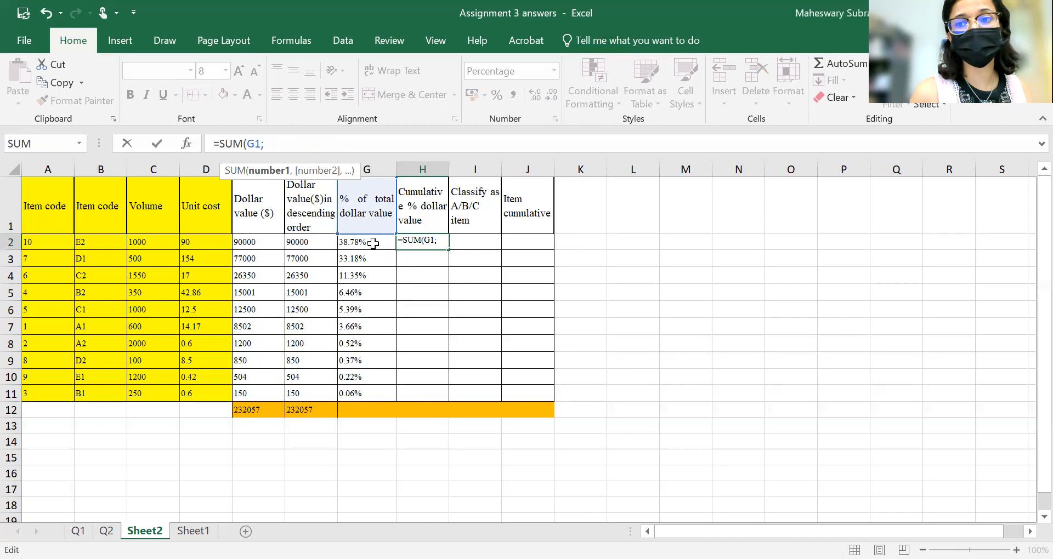
key("BackSpace")
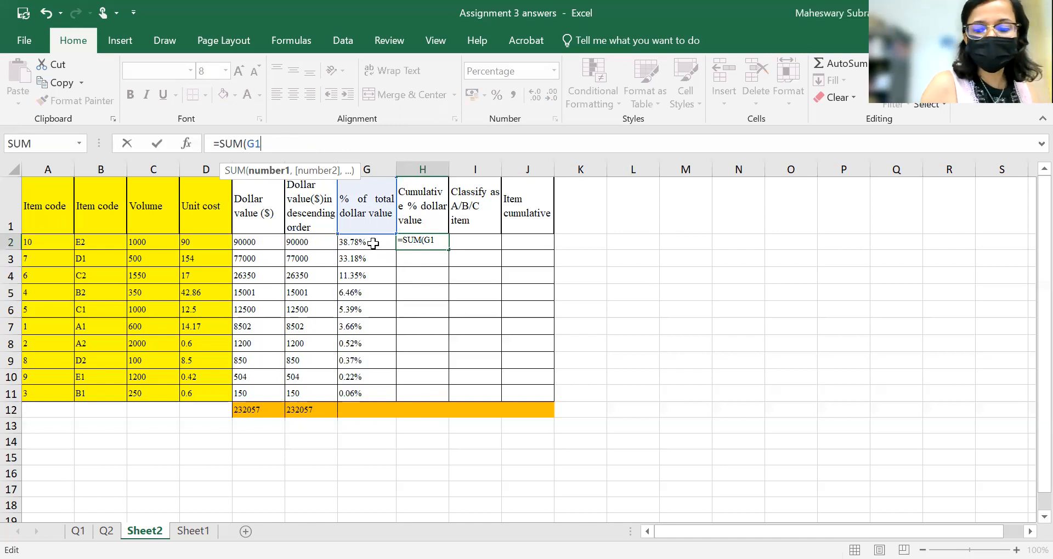
type(":")
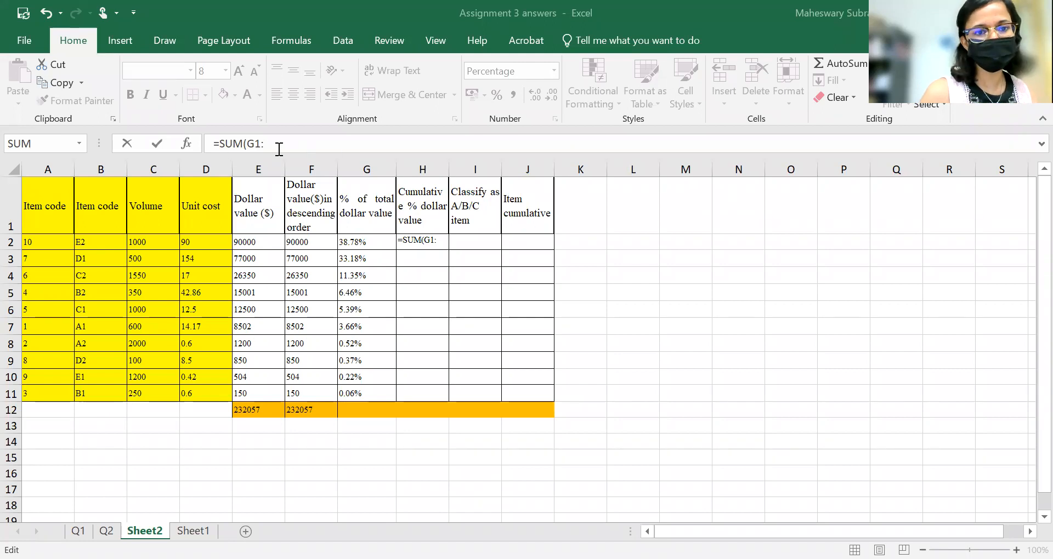
left_click(286, 145)
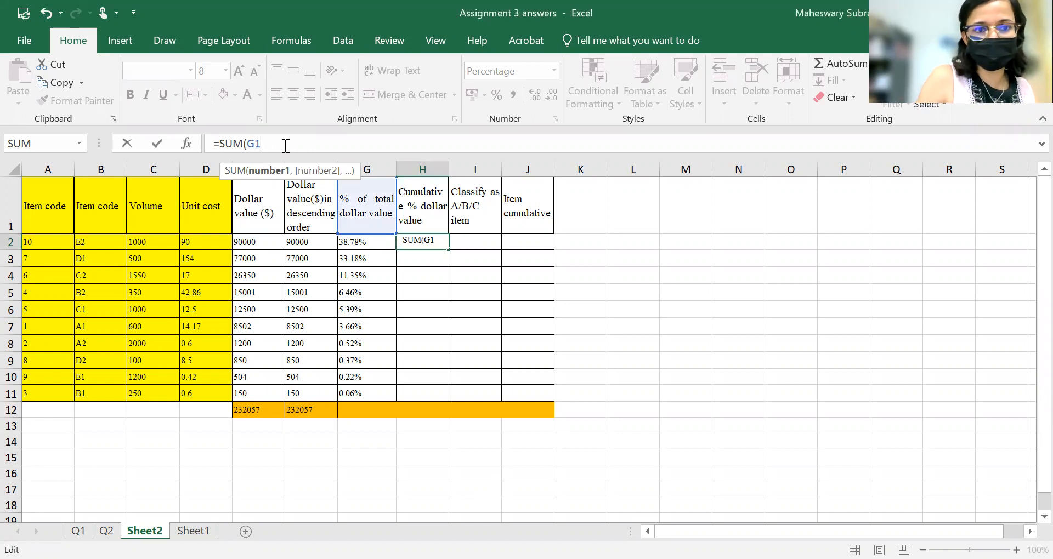
key("BackSpace")
key("BackSpace")
key("BackSpace")
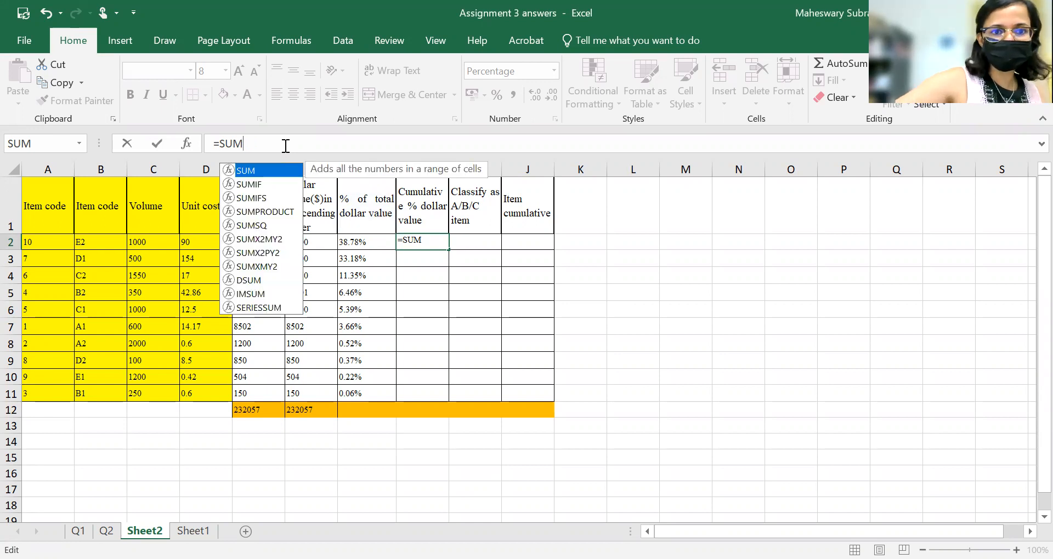
type("(")
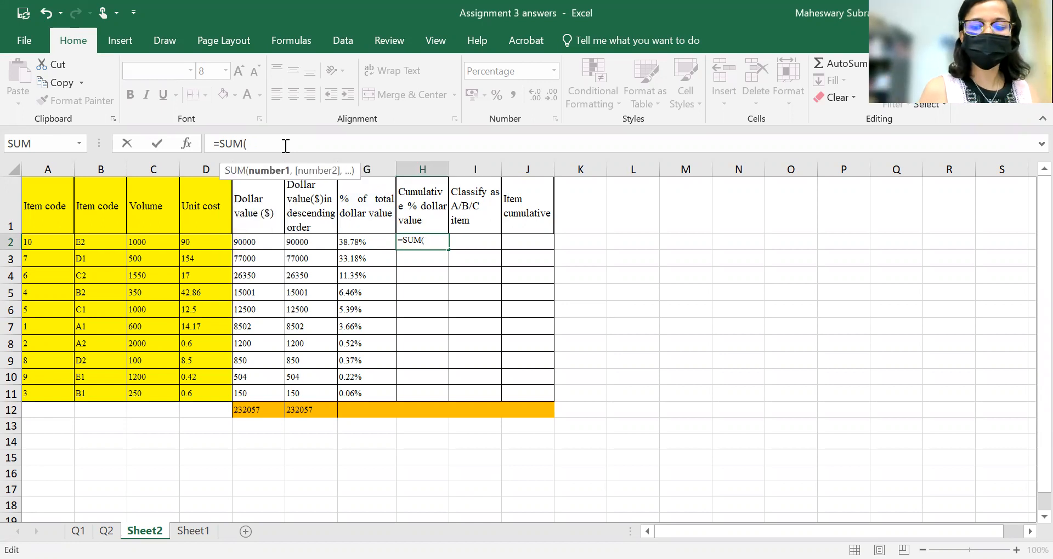
left_click(381, 241)
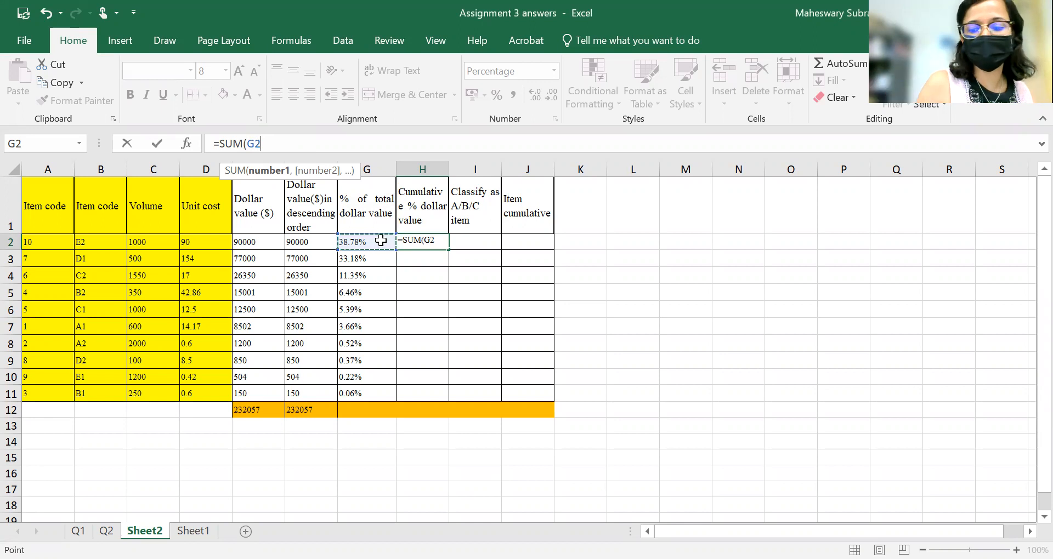
key("F8")
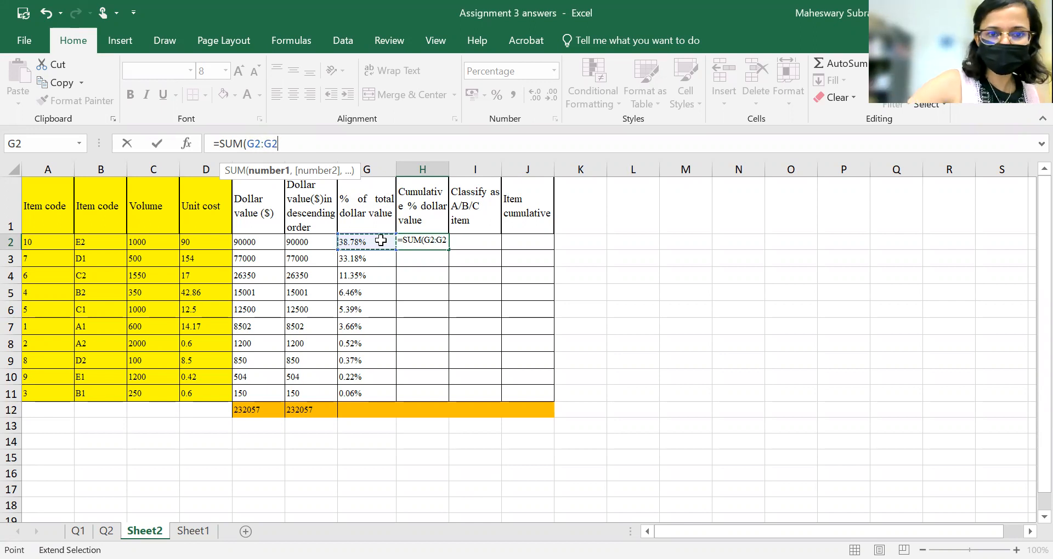
type(")")
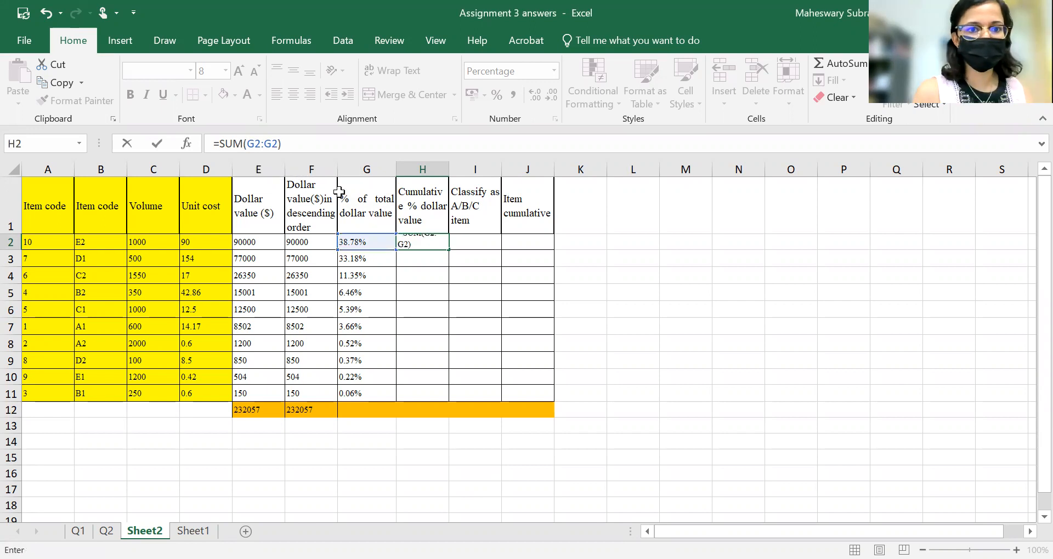
left_click(265, 144)
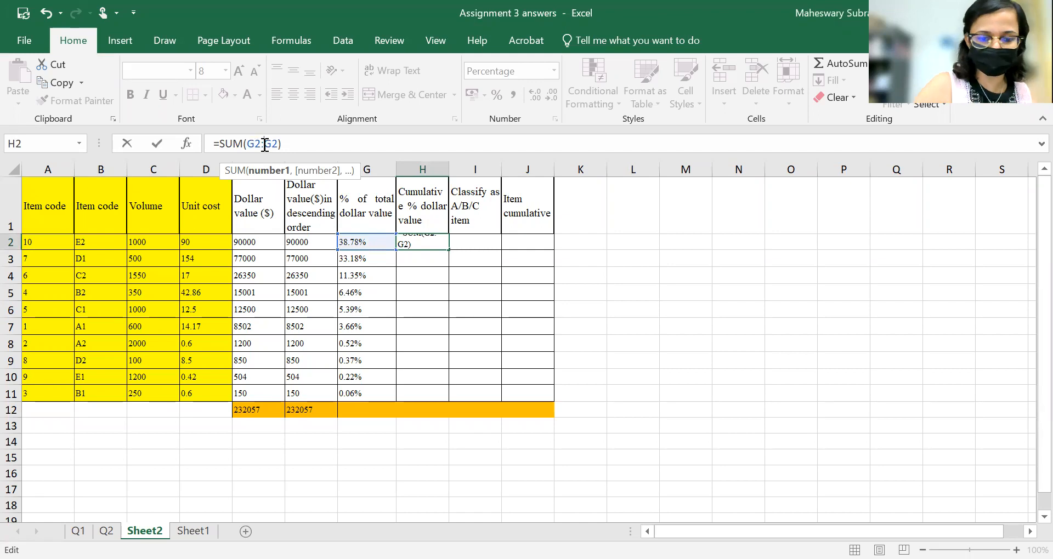
type("$")
left_click(279, 145)
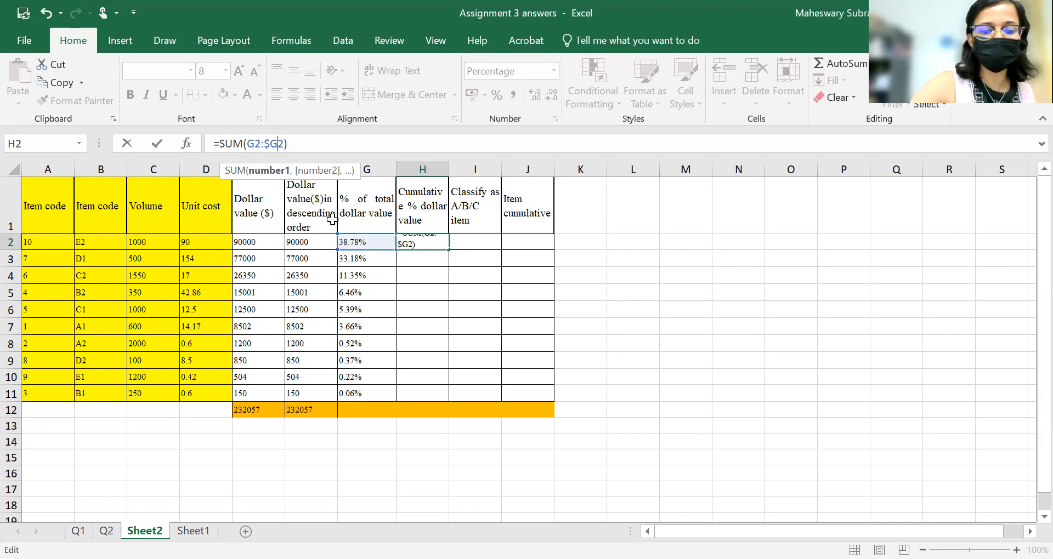
type("$")
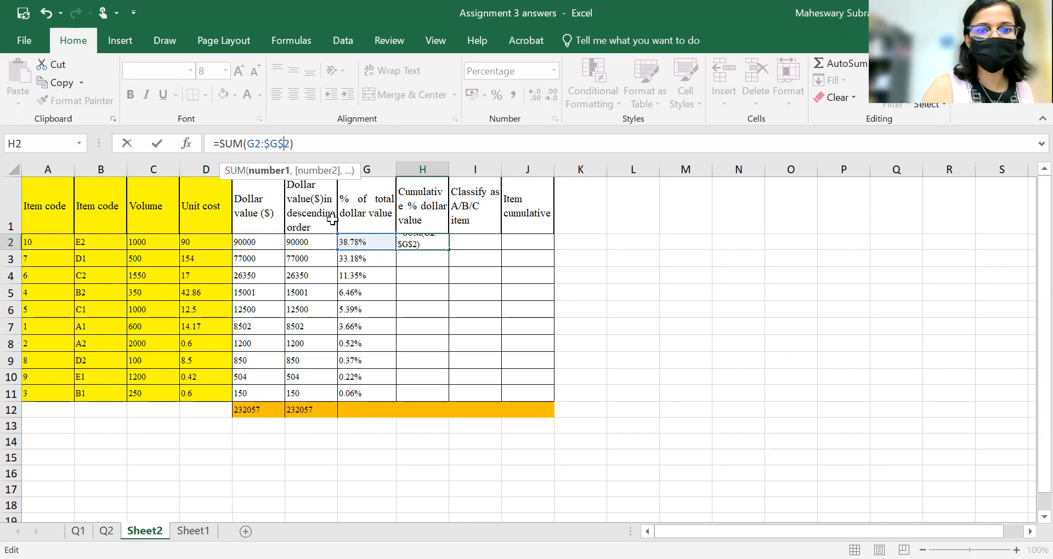
key("Return")
left_click(440, 243)
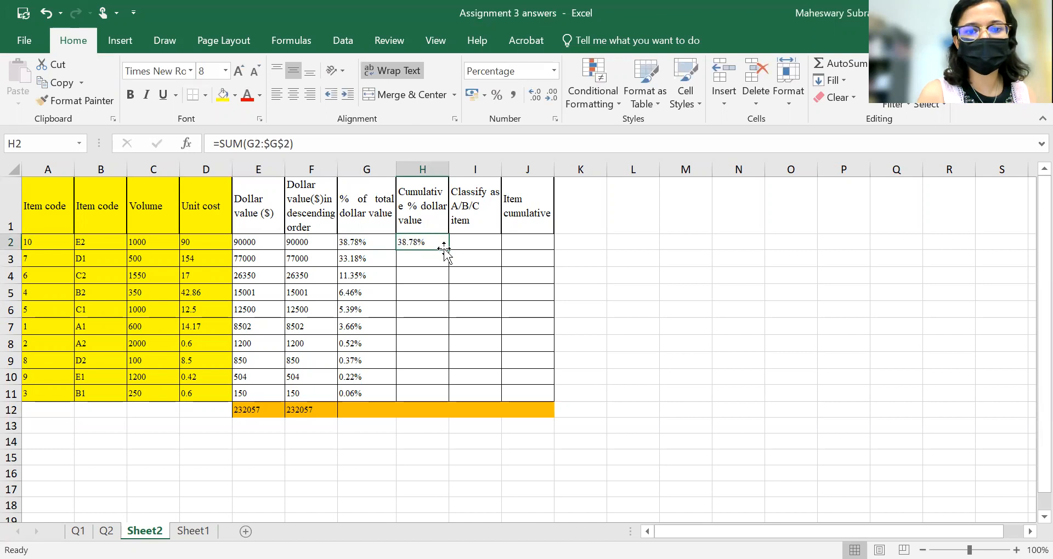
left_click_drag(448, 250, 454, 393)
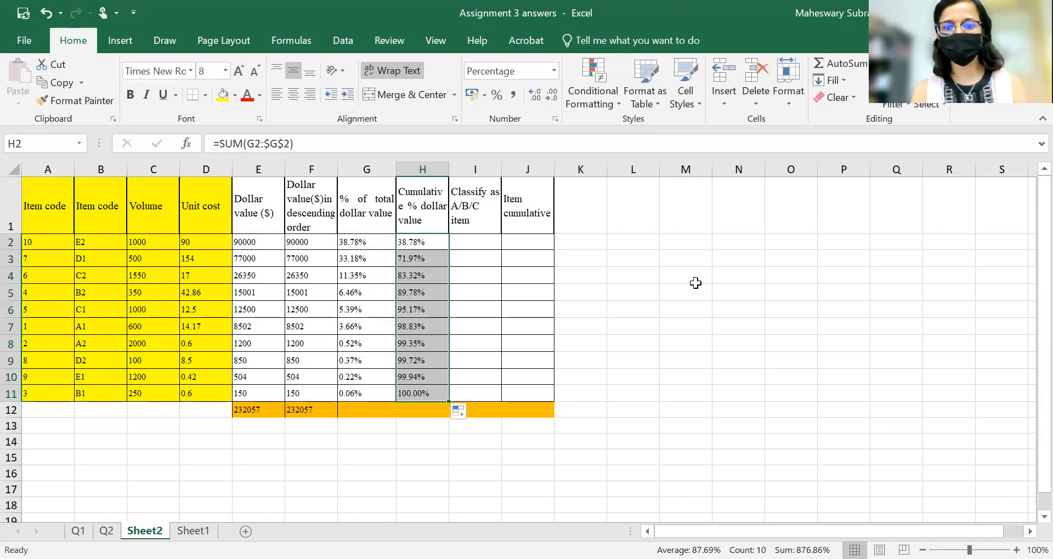
Enter a $ sign in cell L3 to illustrate absolute references.
left_click(658, 259)
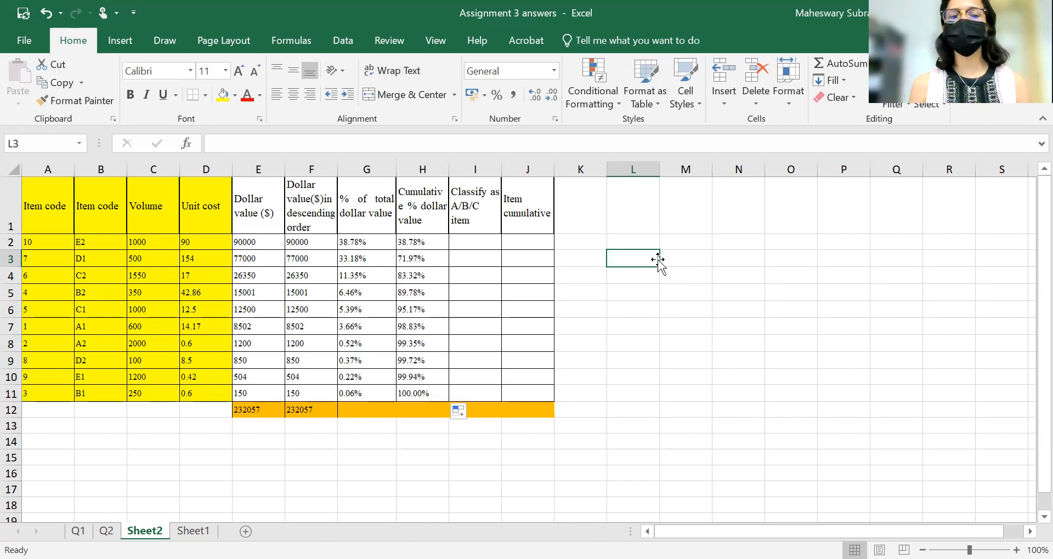
type("=")
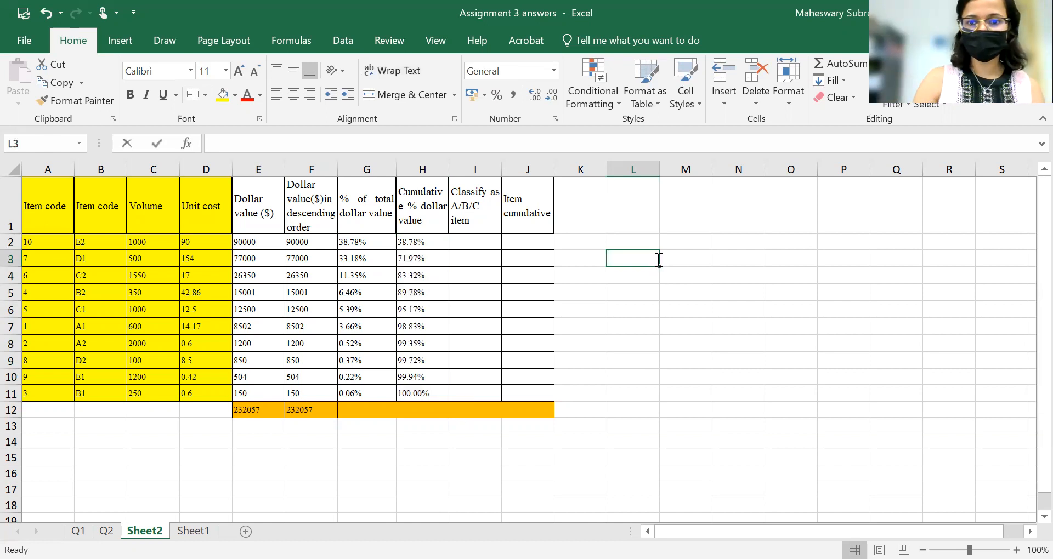
key("BackSpace")
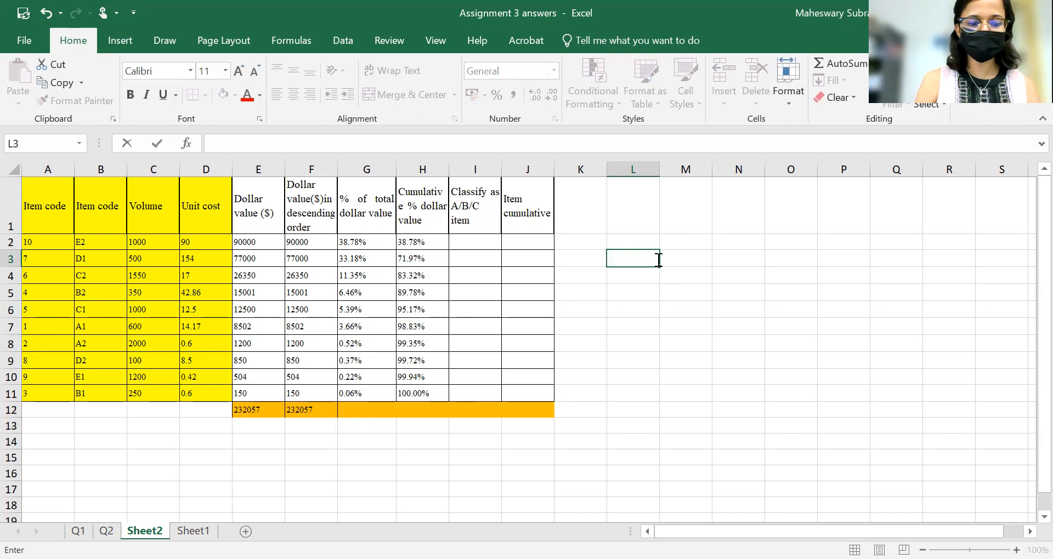
type("$")
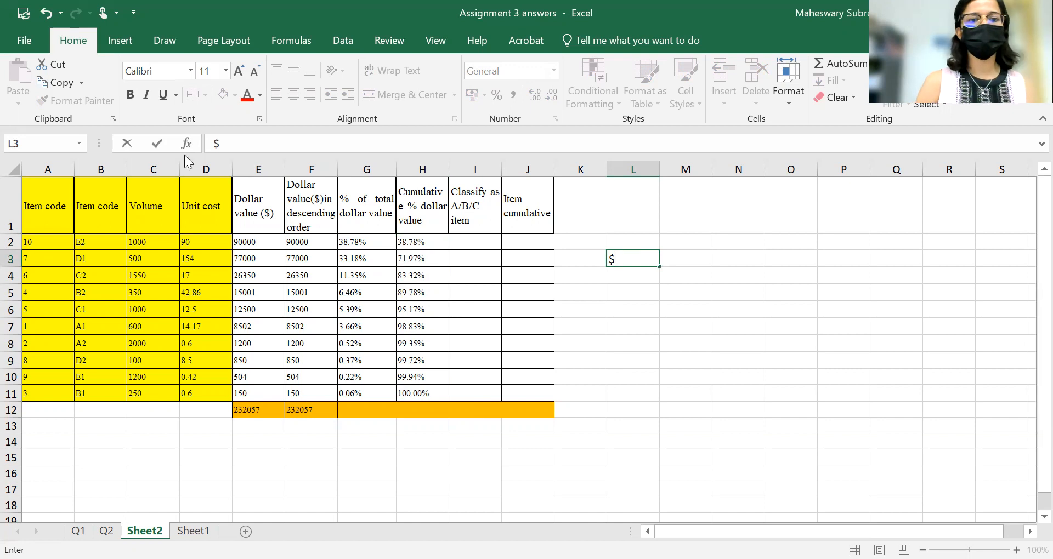
Inspect the formulas in E2, F2, G2 and H2, focusing on their absolute $ references.
left_click(252, 208)
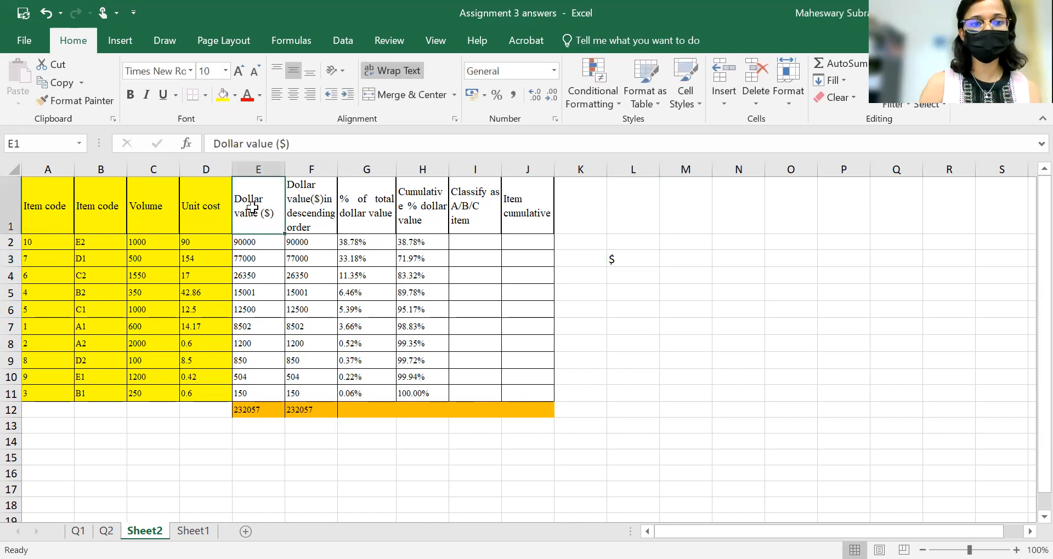
left_click(252, 242)
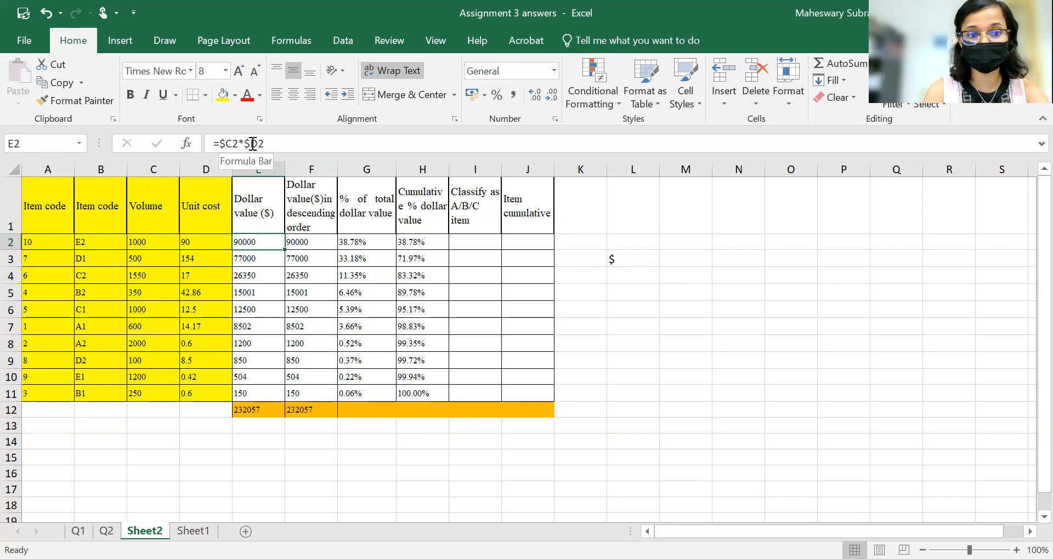
left_click(320, 246)
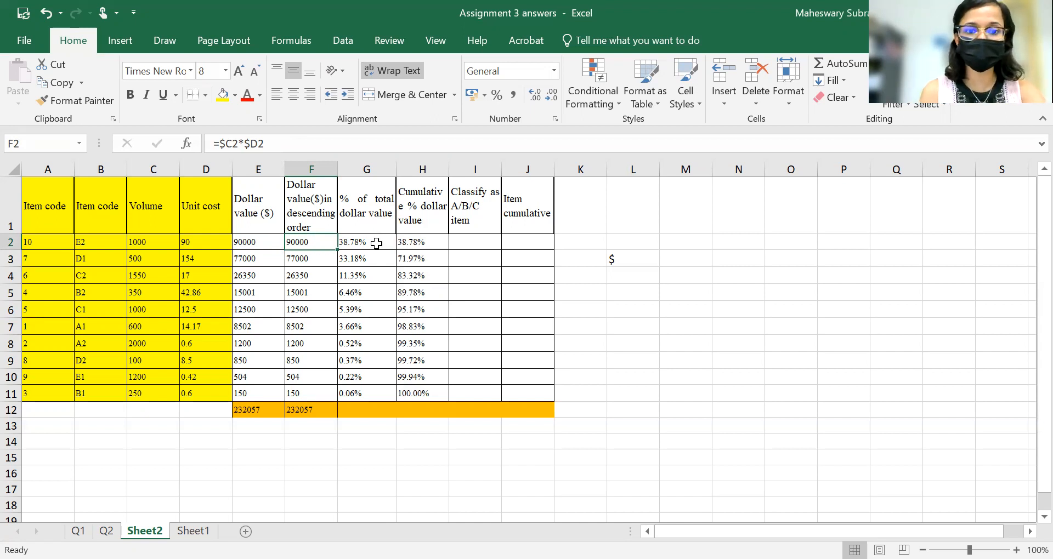
left_click(377, 244)
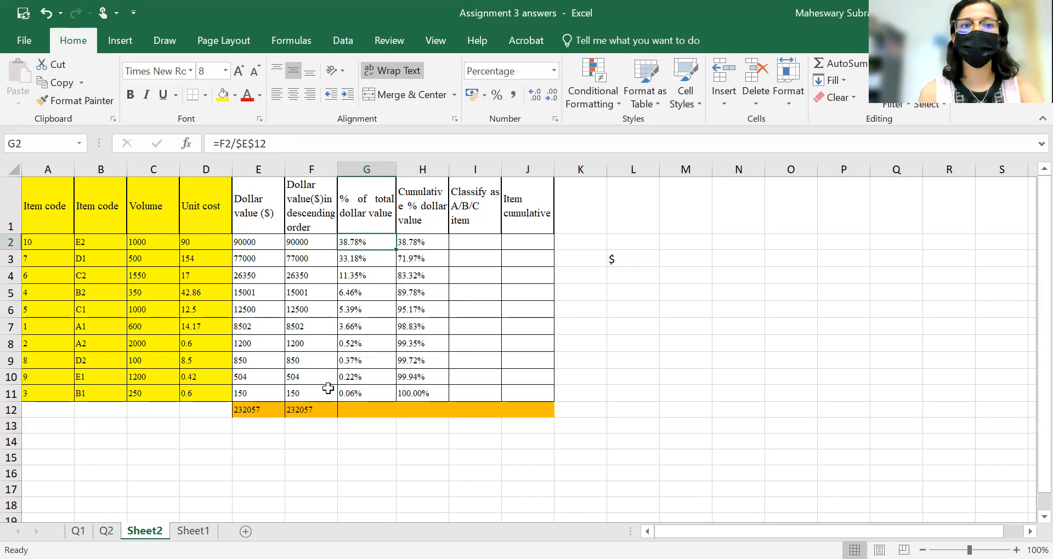
left_click(249, 142)
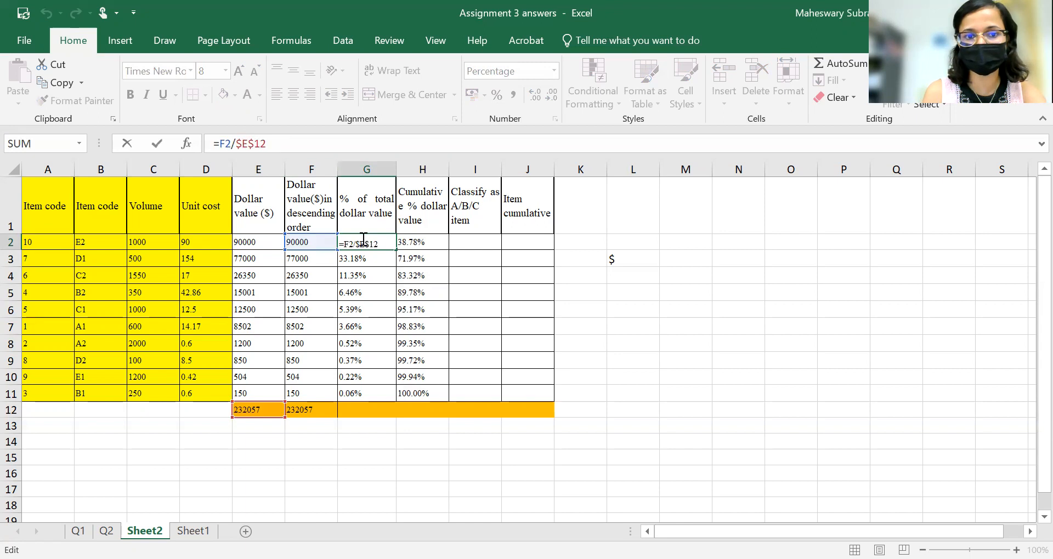
key("Return")
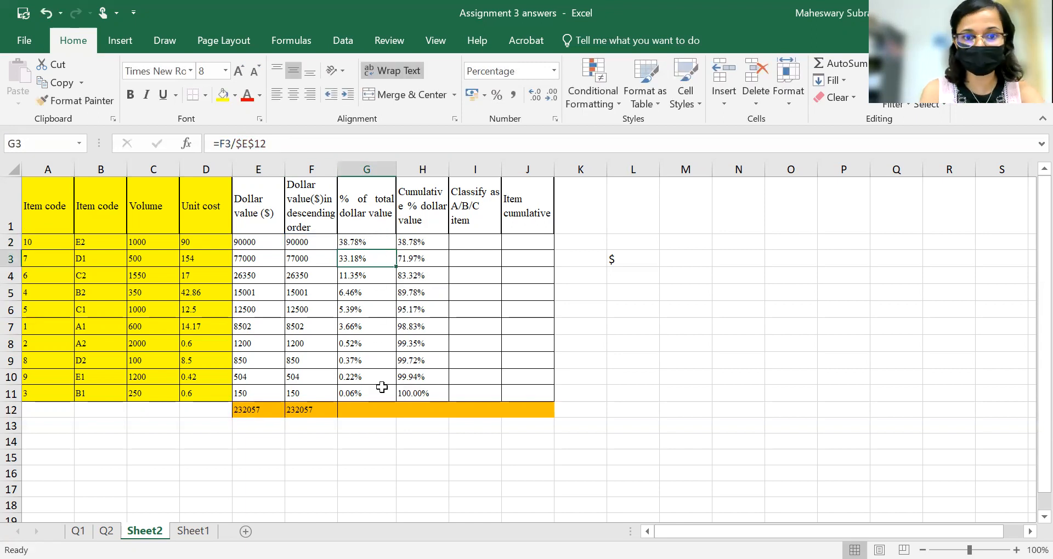
left_click(435, 241)
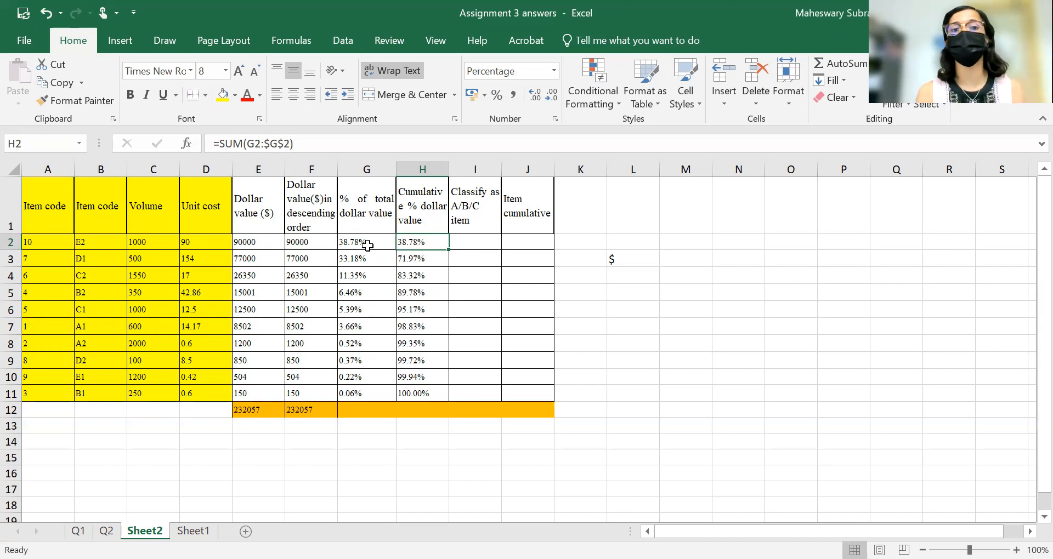
left_click_drag(270, 143, 292, 144)
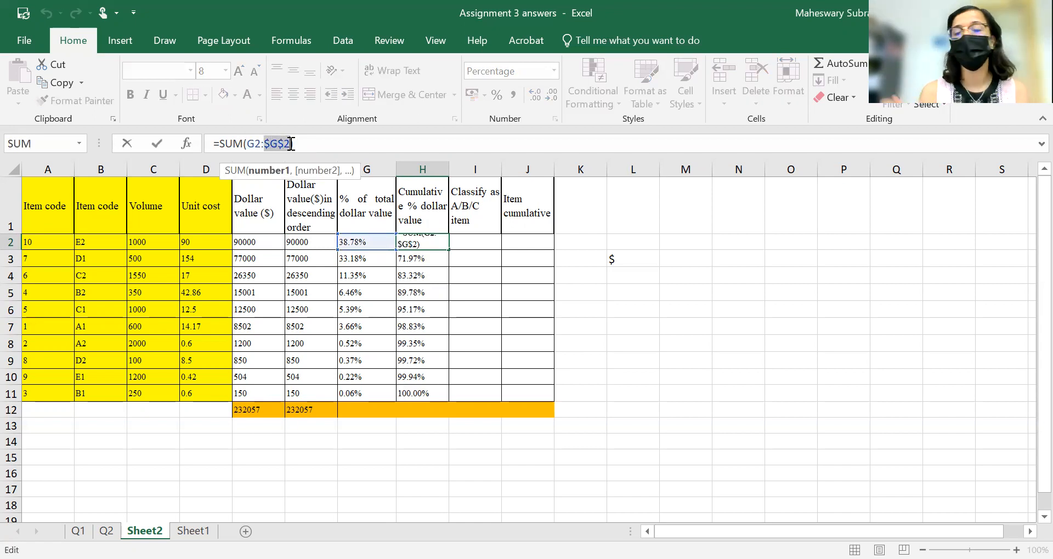